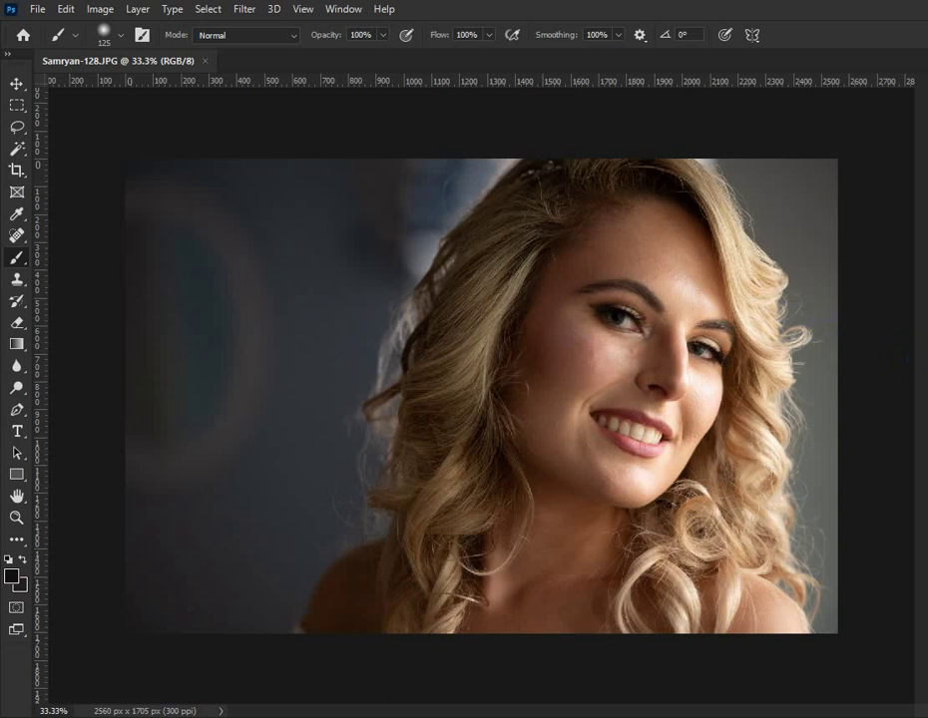
# Enable Auto-Select on the Move tool and duplicate the Background photo into Layer 1
pyautogui.click(16, 83)
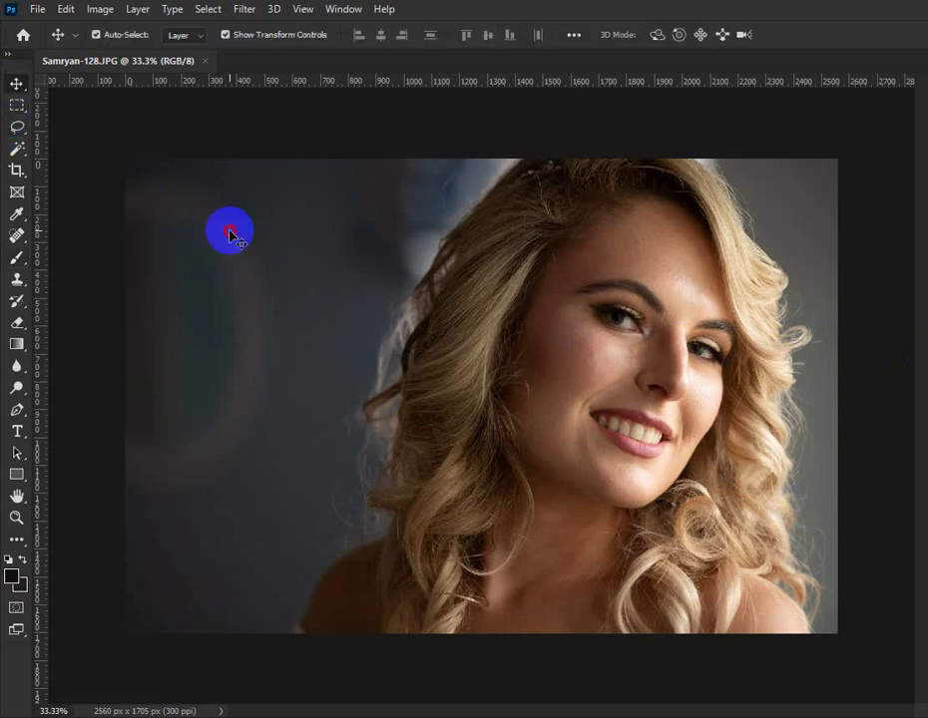
pyautogui.click(96, 34)
pyautogui.hotkey('ctrl', 'j')
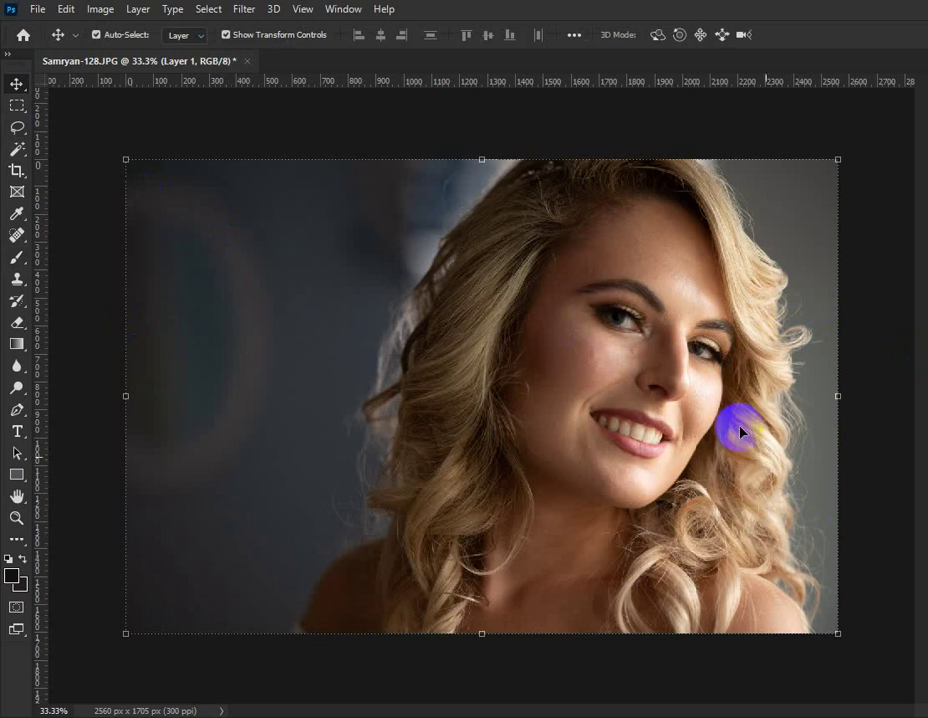
# Open and close the Filter menu, then zoom to 100% with the face centred
pyautogui.click(246, 10)
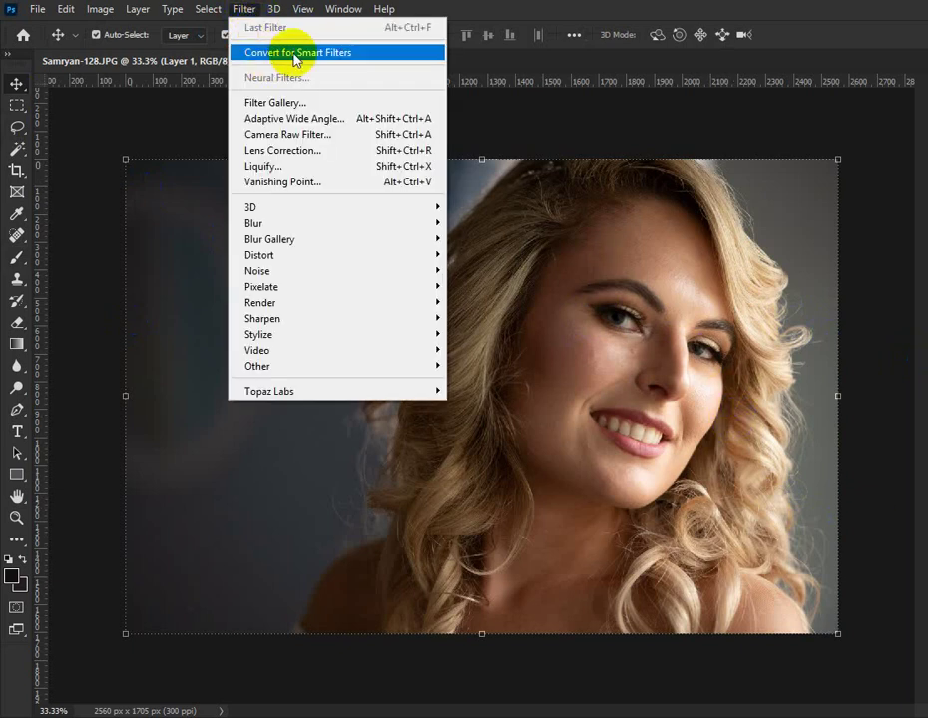
pyautogui.click(467, 8)
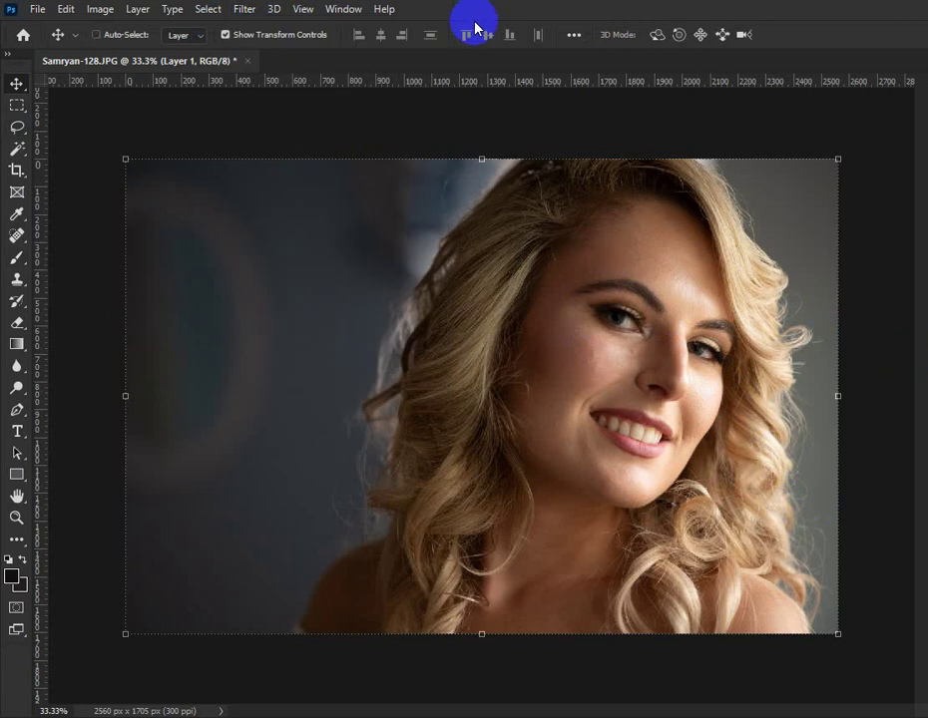
pyautogui.hotkey('ctrl', '+')
pyautogui.hotkey('ctrl', '+')
pyautogui.moveTo(803, 529)
pyautogui.mouseDown()
pyautogui.moveTo(591, 518)
pyautogui.moveTo(621, 497)
pyautogui.mouseUp()
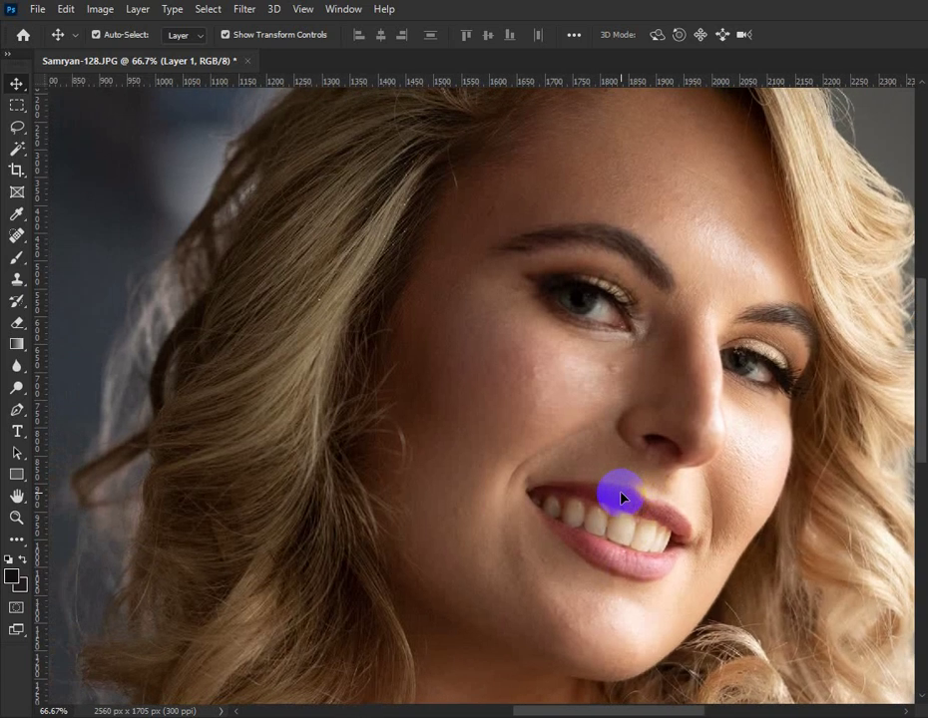
pyautogui.hotkey('ctrl', '+')
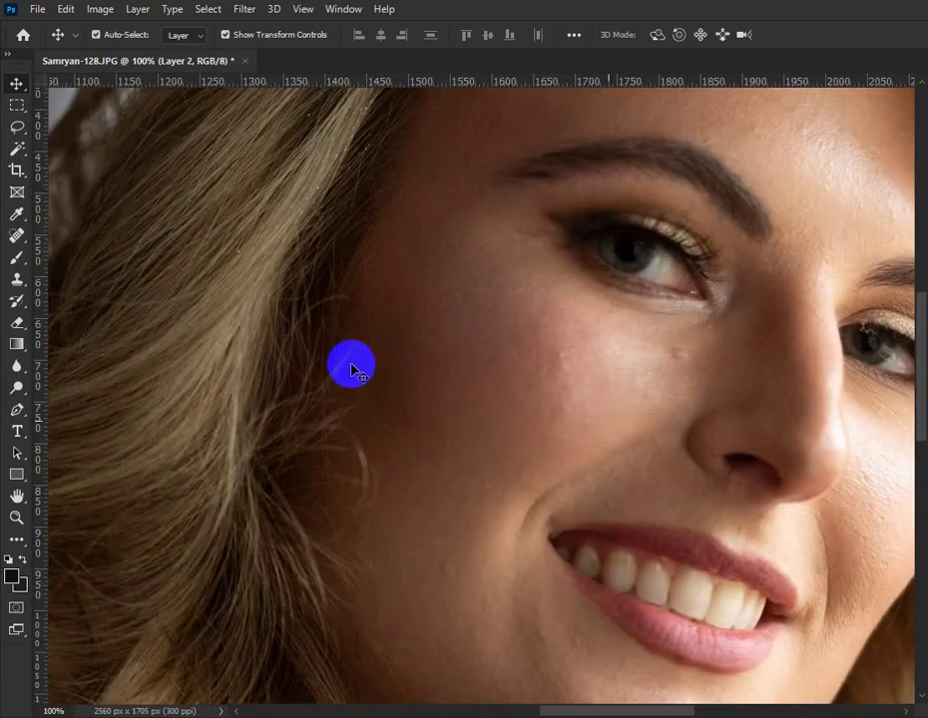
# Set up the Brush tool with 21% flow and 24% opacity
pyautogui.click(17, 257)
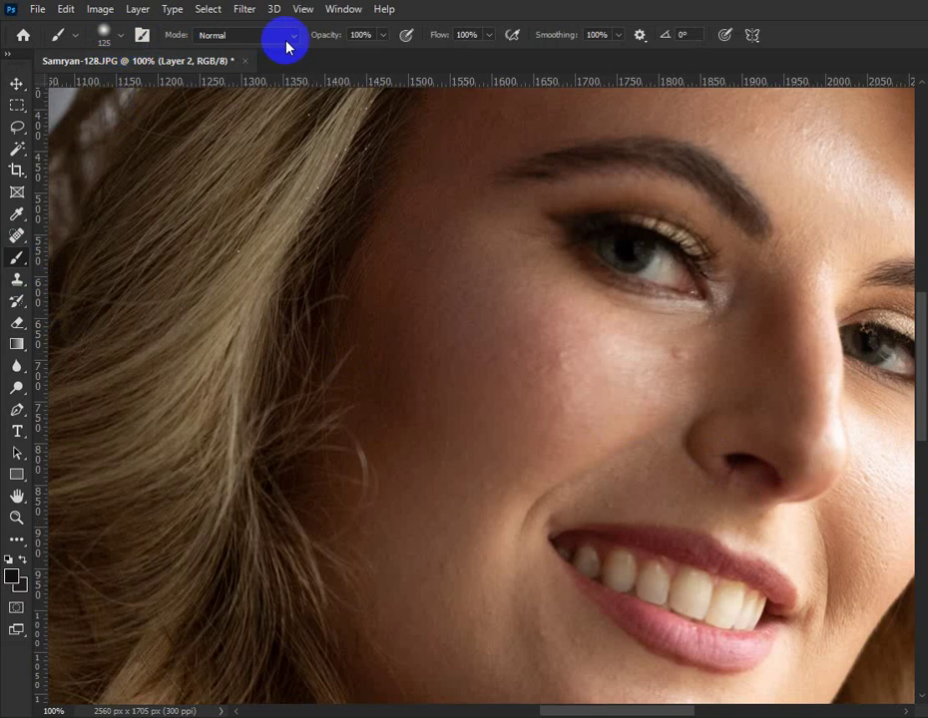
pyautogui.click(487, 36)
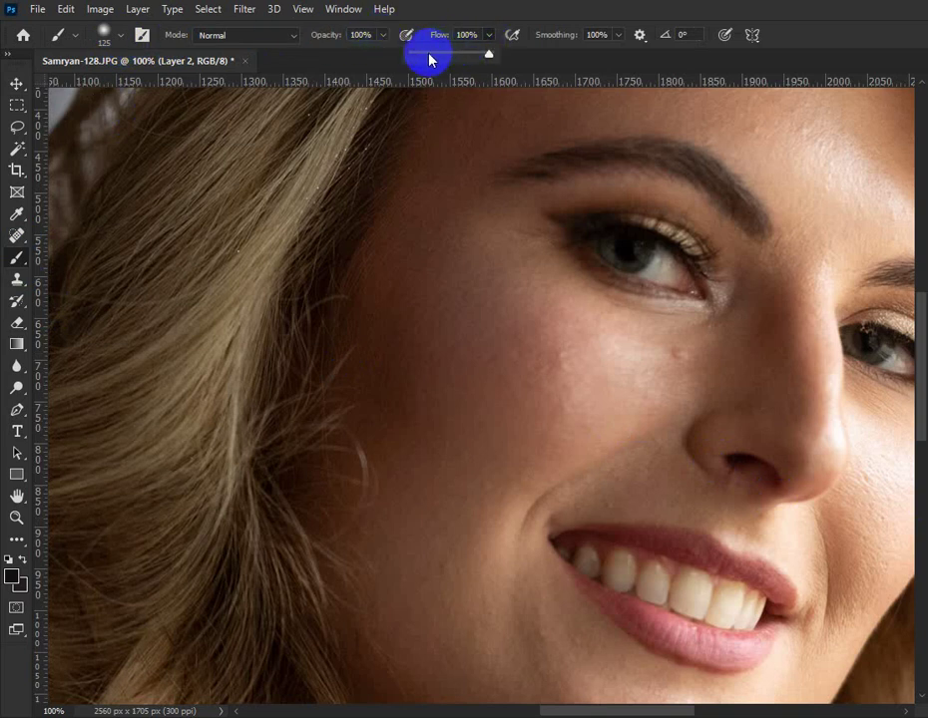
pyautogui.click(429, 54)
pyautogui.click(382, 36)
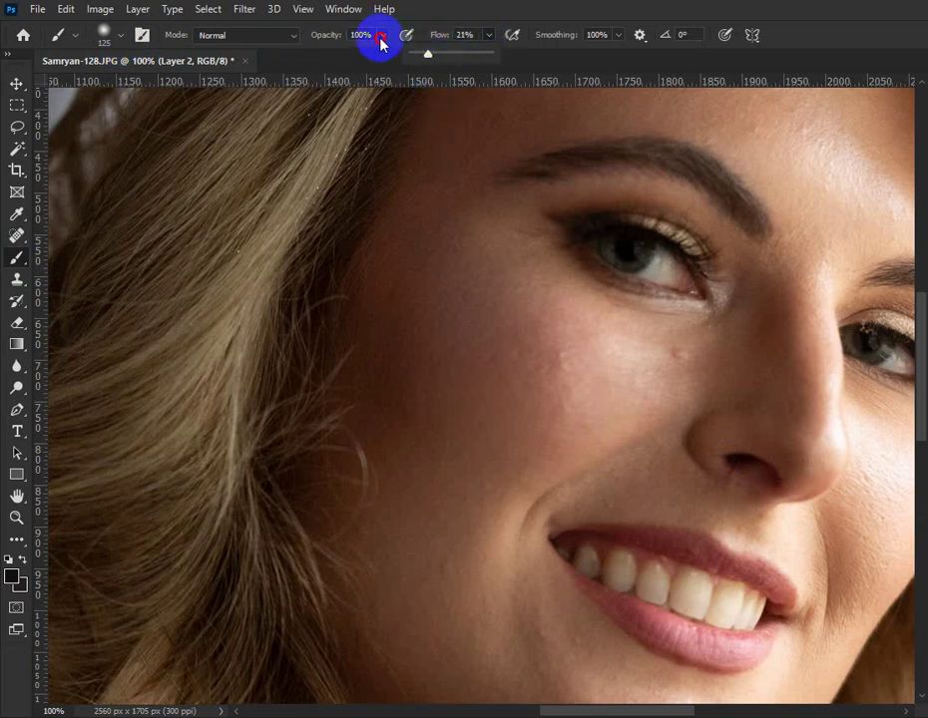
pyautogui.click(325, 54)
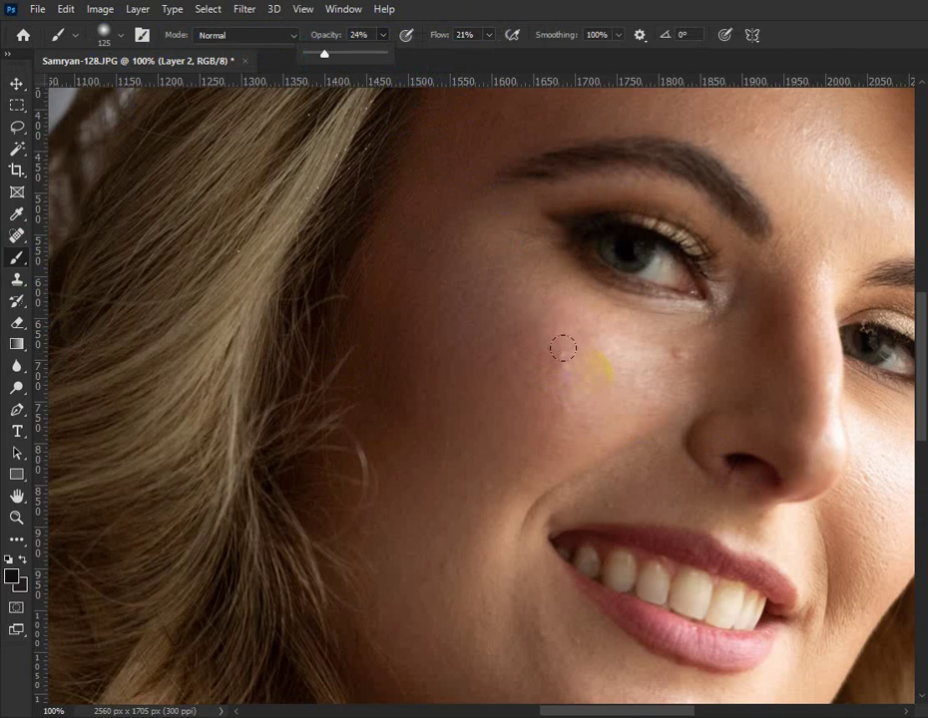
# Sample a cheek skin tone and paint it faintly across the cheek below the eye
pyautogui.keyDown('alt'); pyautogui.click(601, 371); pyautogui.keyUp('alt')
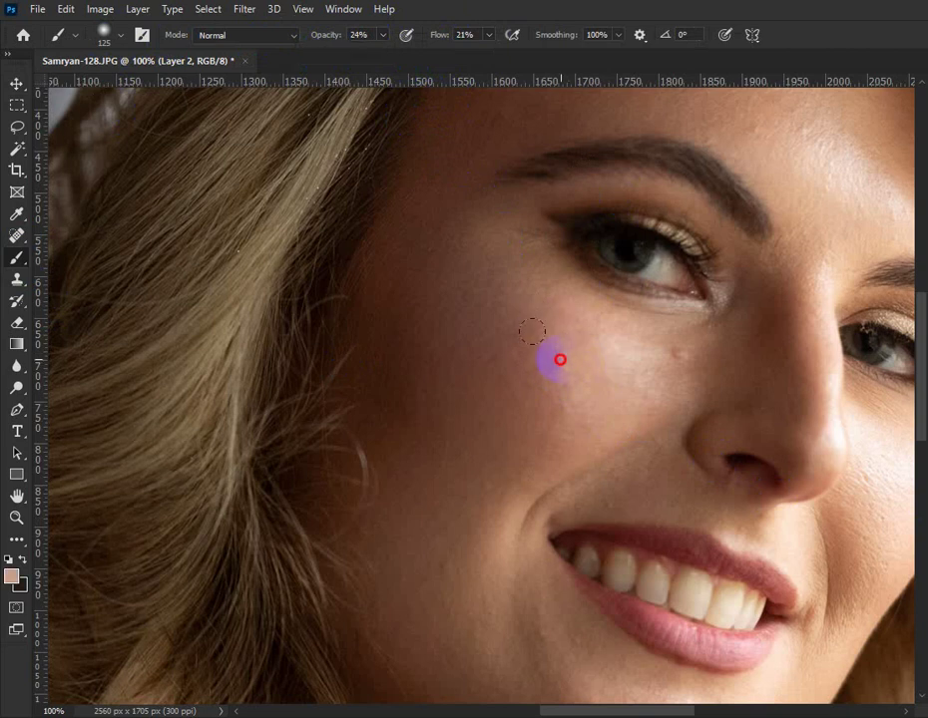
pyautogui.moveTo(559, 354); pyautogui.dragTo(642, 346)
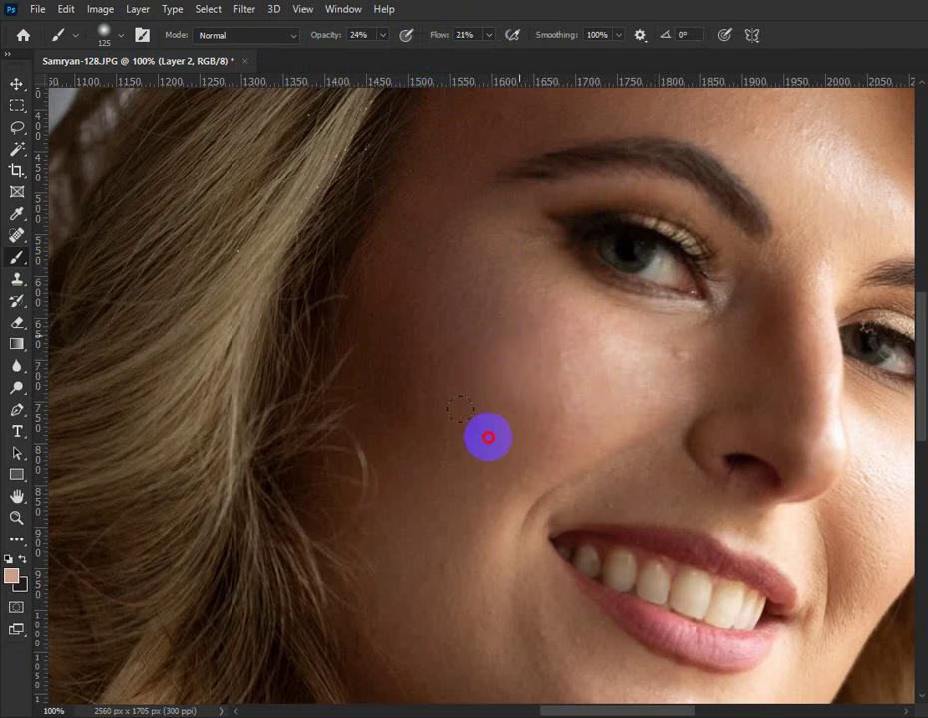
pyautogui.moveTo(478, 339); pyautogui.dragTo(518, 327)
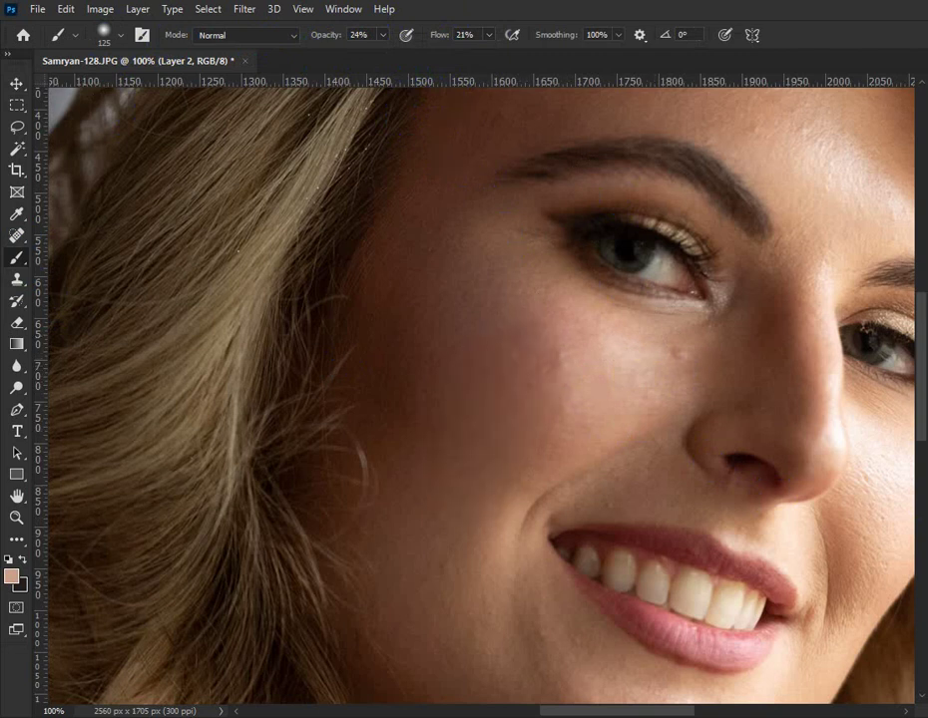
pyautogui.click(383, 35)
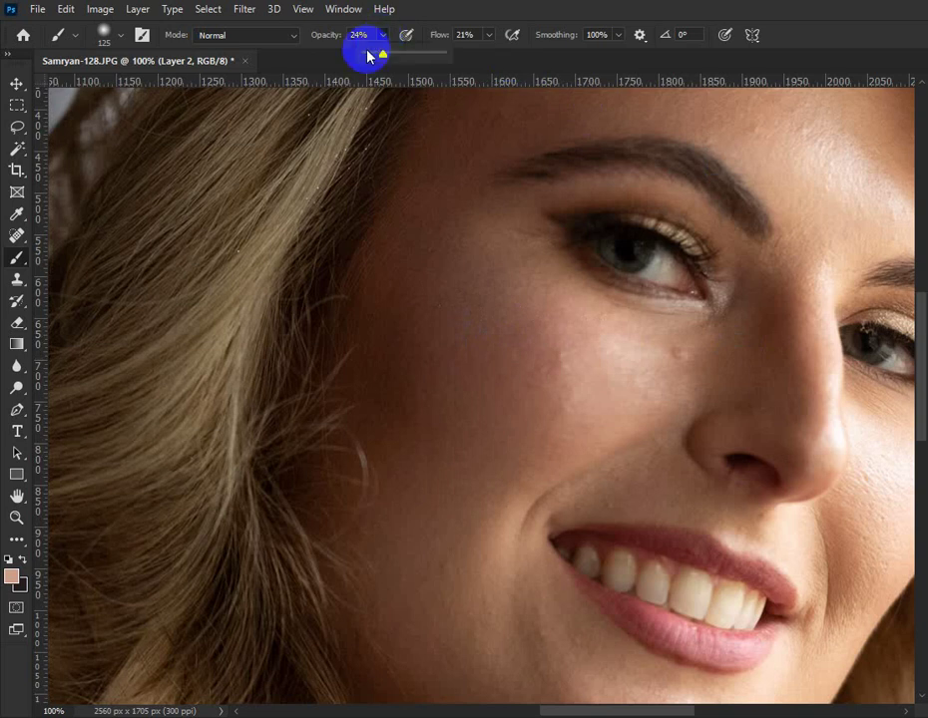
# Set the brush to 12% opacity and 8% flow, then paint faint strokes down the cheek
pyautogui.click(487, 35)
pyautogui.moveTo(477, 57); pyautogui.dragTo(481, 56)
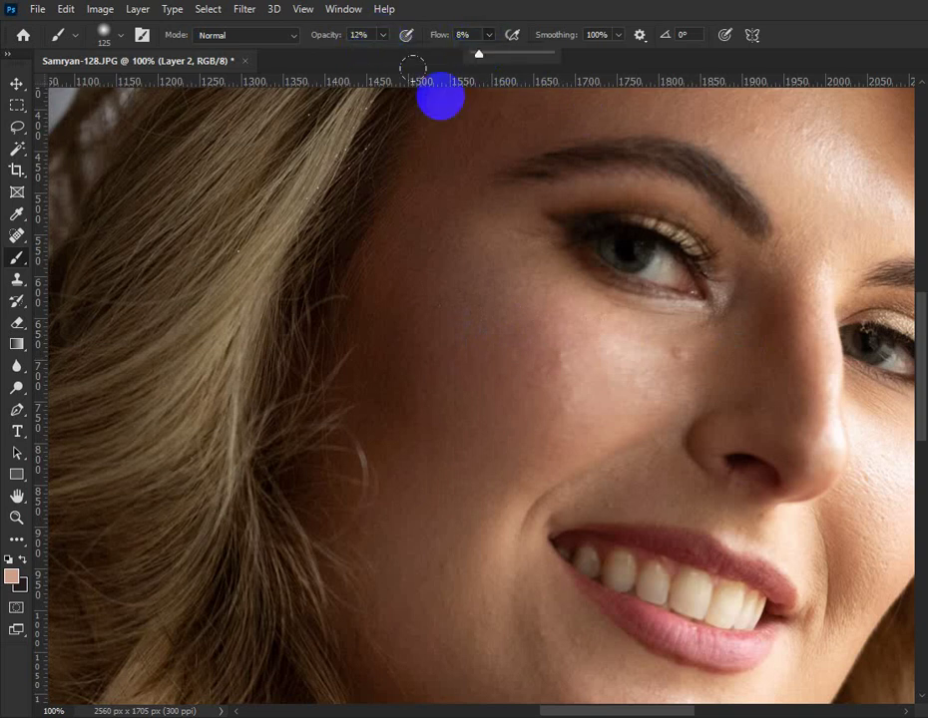
pyautogui.click(573, 378)
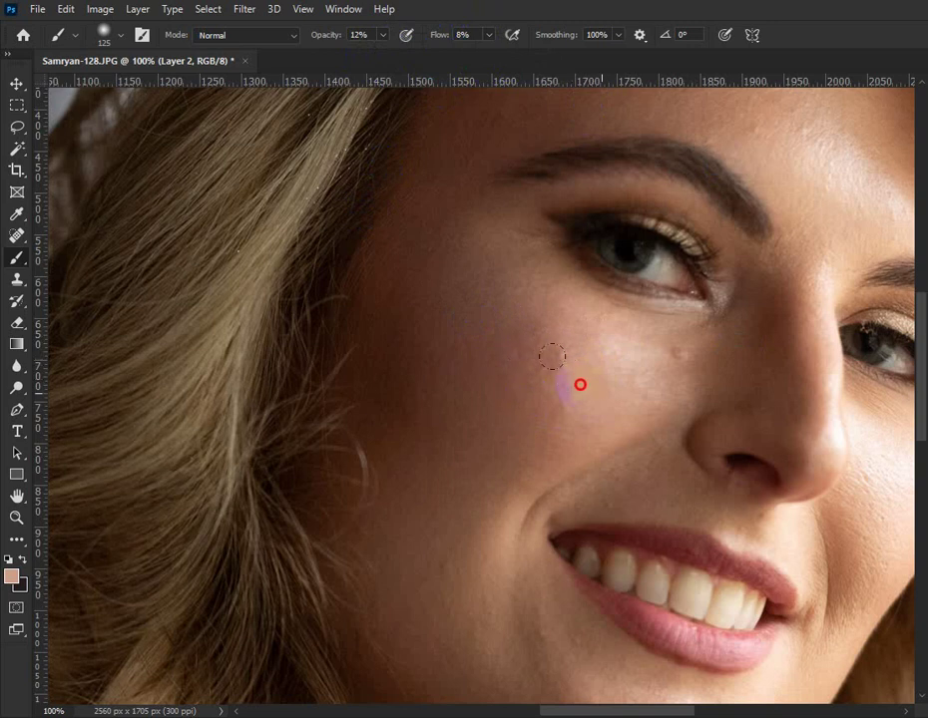
pyautogui.moveTo(552, 356); pyautogui.dragTo(555, 401)
pyautogui.moveTo(643, 377)
pyautogui.mouseDown()
pyautogui.moveTo(458, 364)
pyautogui.moveTo(468, 452)
pyautogui.mouseUp()
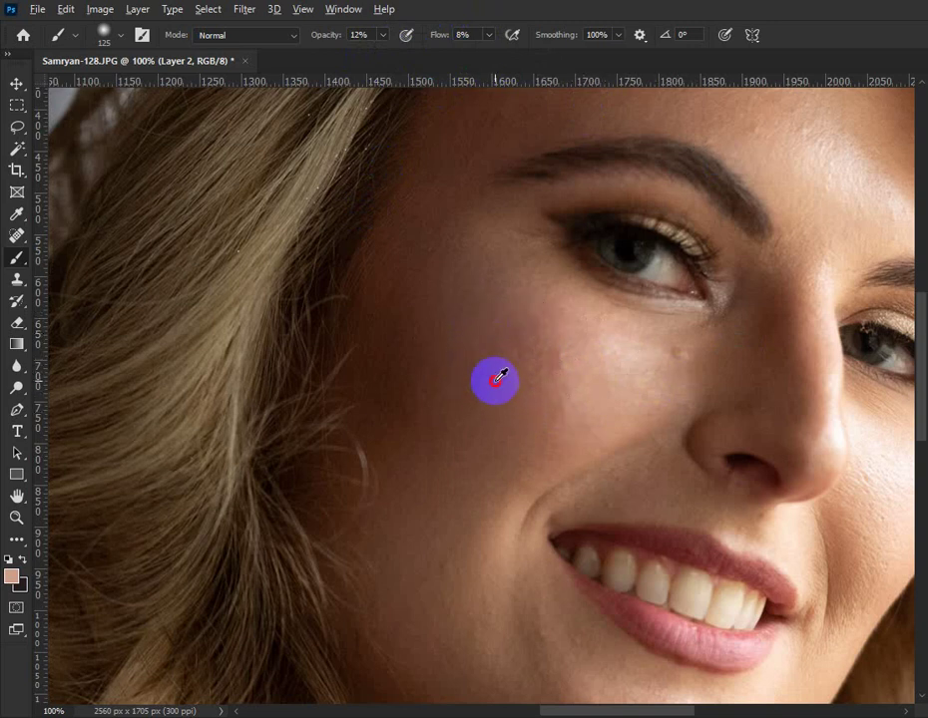
pyautogui.moveTo(447, 516)
pyautogui.mouseDown()
pyautogui.moveTo(430, 560)
pyautogui.moveTo(439, 553)
pyautogui.moveTo(410, 446)
pyautogui.moveTo(424, 439)
pyautogui.moveTo(482, 507)
pyautogui.moveTo(588, 581)
pyautogui.moveTo(587, 525)
pyautogui.moveTo(613, 560)
pyautogui.moveTo(440, 436)
pyautogui.moveTo(493, 512)
pyautogui.mouseUp()
# Sample chin and lower-cheek tones and smooth the skin from cheek to jaw
pyautogui.scroll(-1, 410, 446)
pyautogui.scroll(-2, 422, 431)
pyautogui.scroll(-2, 420, 428)
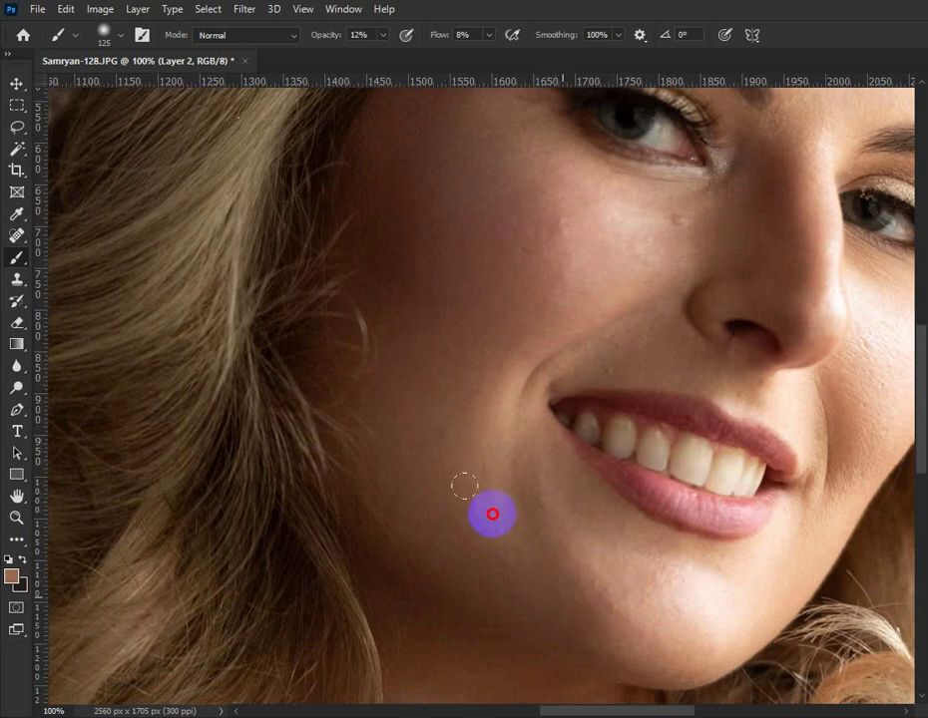
pyautogui.moveTo(570, 593)
pyautogui.mouseDown()
pyautogui.moveTo(572, 634)
pyautogui.moveTo(597, 568)
pyautogui.mouseUp()
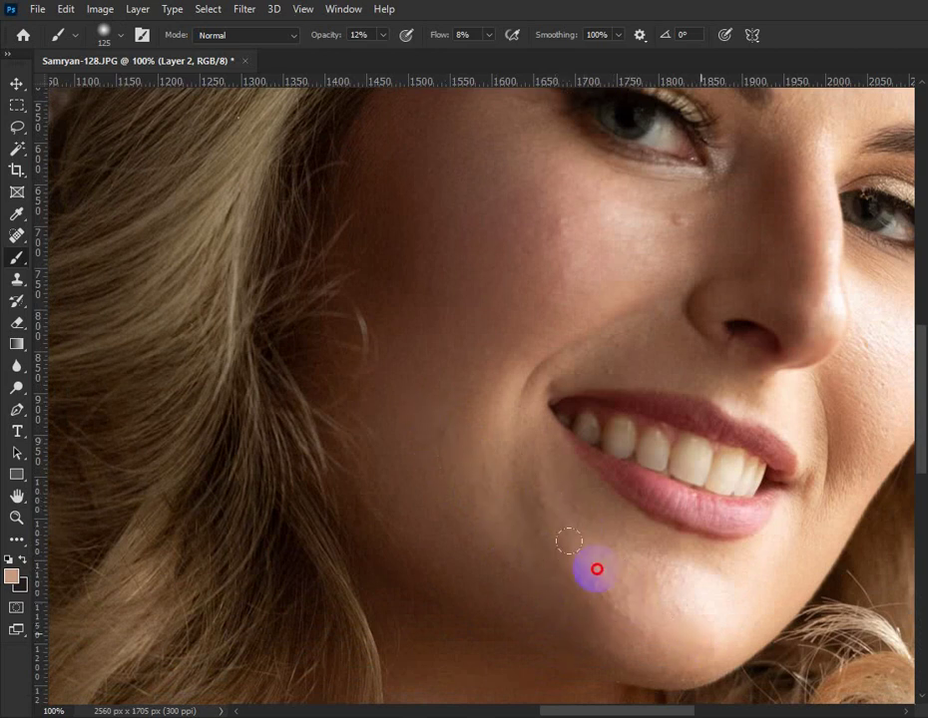
pyautogui.keyDown('alt'); pyautogui.click(704, 609); pyautogui.keyUp('alt')
pyautogui.keyDown('alt'); pyautogui.click(670, 586); pyautogui.keyUp('alt')
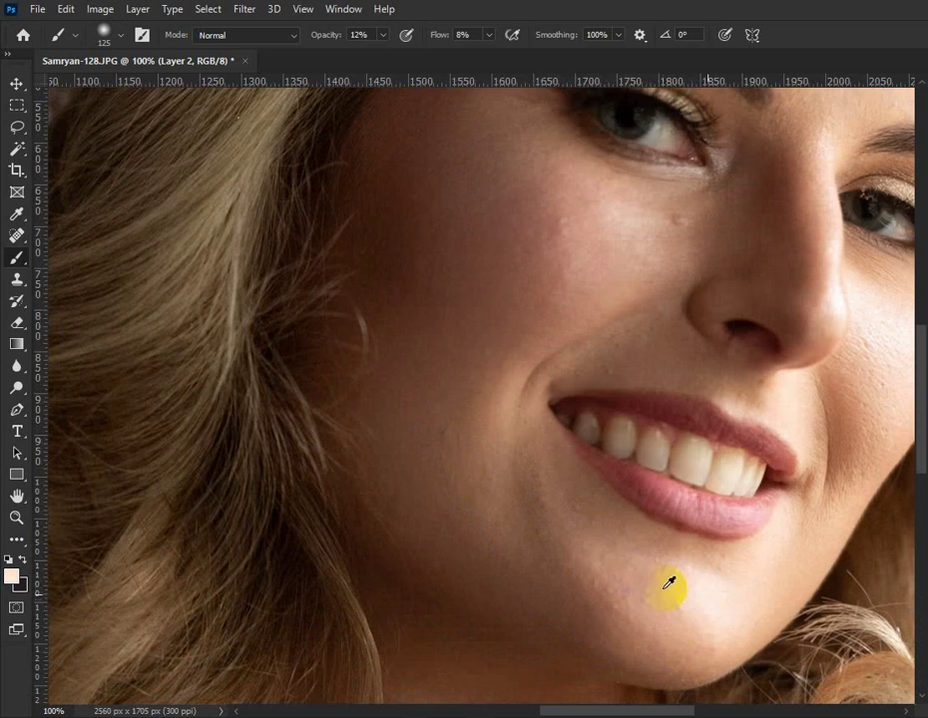
pyautogui.moveTo(595, 565)
pyautogui.mouseDown()
pyautogui.moveTo(552, 559)
pyautogui.moveTo(540, 501)
pyautogui.moveTo(610, 596)
pyautogui.moveTo(583, 557)
pyautogui.mouseUp()
pyautogui.keyDown('alt'); pyautogui.click(691, 607); pyautogui.keyUp('alt')
pyautogui.keyDown('alt'); pyautogui.click(598, 538); pyautogui.keyUp('alt')
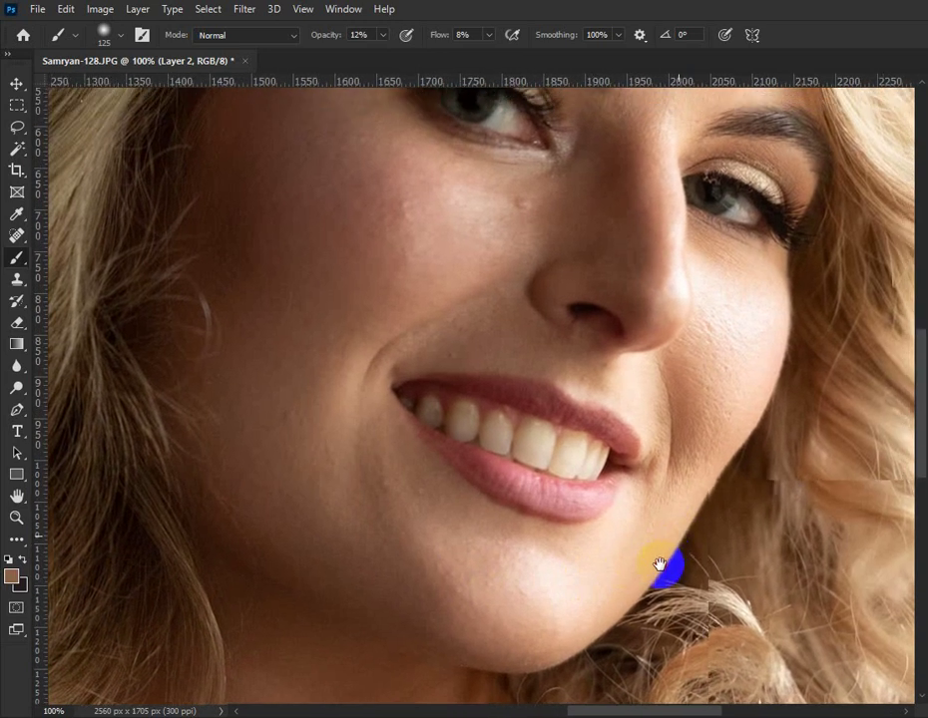
# Sample the other cheek's tone and paint beside the nostril, below the eye and by the mouth
pyautogui.moveTo(654, 565)
pyautogui.mouseDown()
pyautogui.moveTo(660, 509)
pyautogui.moveTo(646, 485)
pyautogui.mouseUp()
pyautogui.keyDown('alt'); pyautogui.click(618, 379); pyautogui.keyUp('alt')
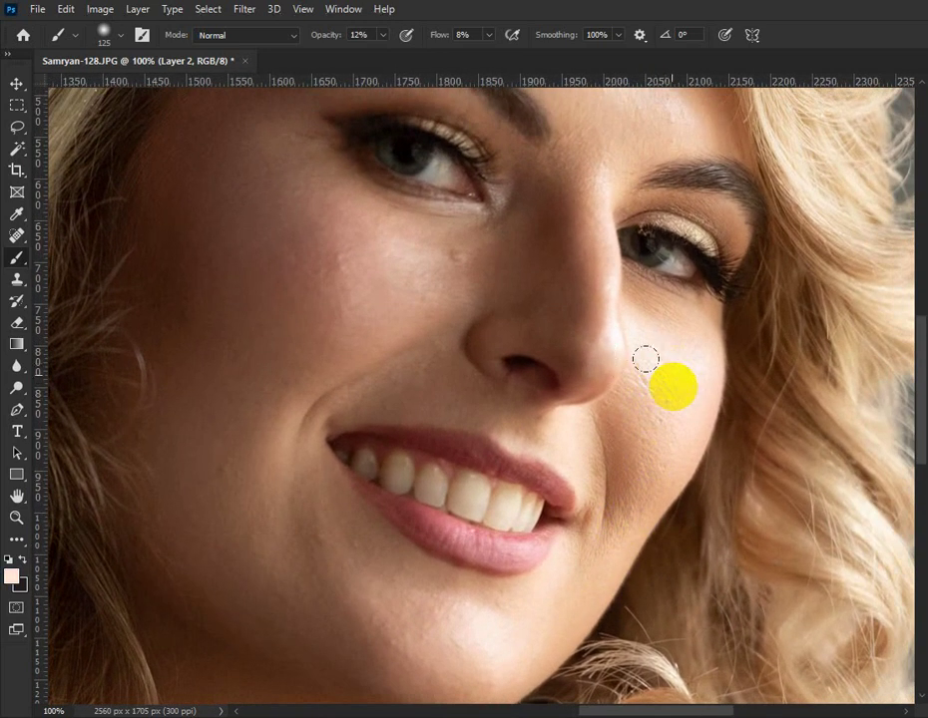
pyautogui.moveTo(645, 359); pyautogui.dragTo(623, 383)
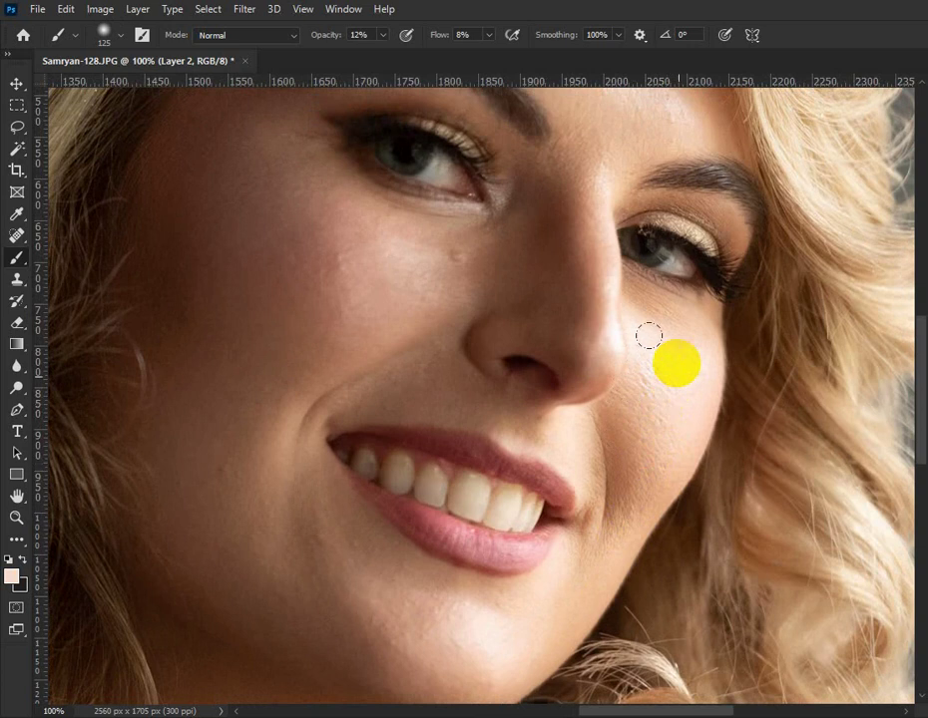
pyautogui.moveTo(648, 337)
pyautogui.mouseDown()
pyautogui.moveTo(658, 333)
pyautogui.moveTo(618, 285)
pyautogui.moveTo(643, 292)
pyautogui.moveTo(675, 325)
pyautogui.moveTo(672, 346)
pyautogui.moveTo(648, 354)
pyautogui.moveTo(624, 457)
pyautogui.moveTo(613, 433)
pyautogui.mouseUp()
pyautogui.moveTo(615, 524)
pyautogui.mouseDown()
pyautogui.moveTo(658, 455)
pyautogui.moveTo(601, 537)
pyautogui.moveTo(644, 456)
pyautogui.moveTo(522, 420)
pyautogui.moveTo(408, 351)
pyautogui.moveTo(315, 372)
pyautogui.mouseUp()
# Sample brown tones and paint softly under the eye and along the nose bridge shadow
pyautogui.keyDown('alt'); pyautogui.click(439, 363); pyautogui.keyUp('alt')
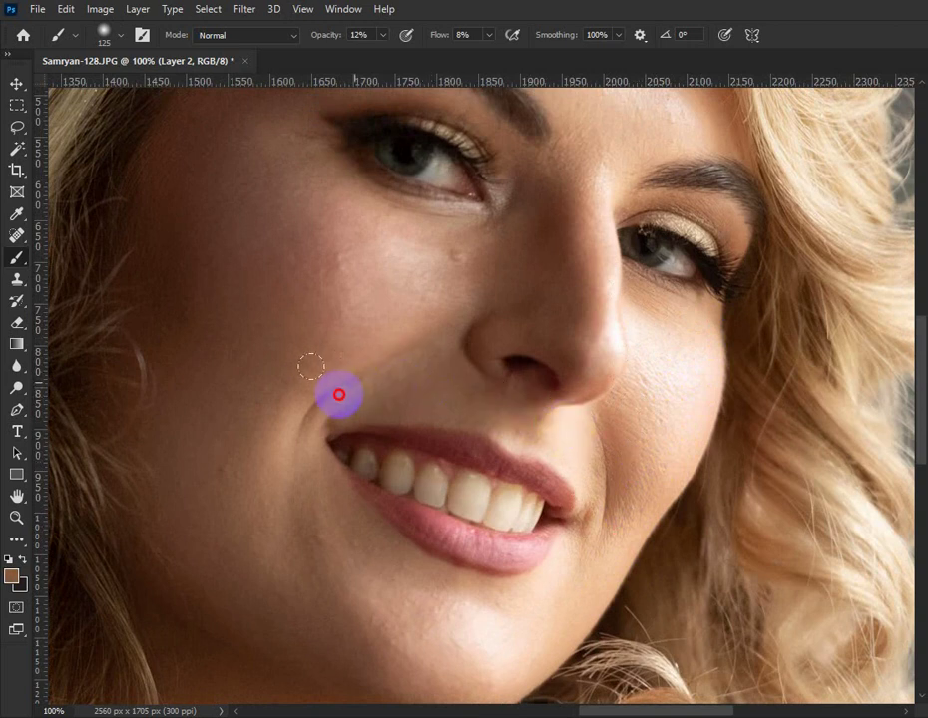
pyautogui.keyDown('alt'); pyautogui.click(395, 339); pyautogui.keyUp('alt')
pyautogui.moveTo(431, 233); pyautogui.dragTo(441, 235)
pyautogui.keyDown('alt'); pyautogui.click(543, 188); pyautogui.keyUp('alt')
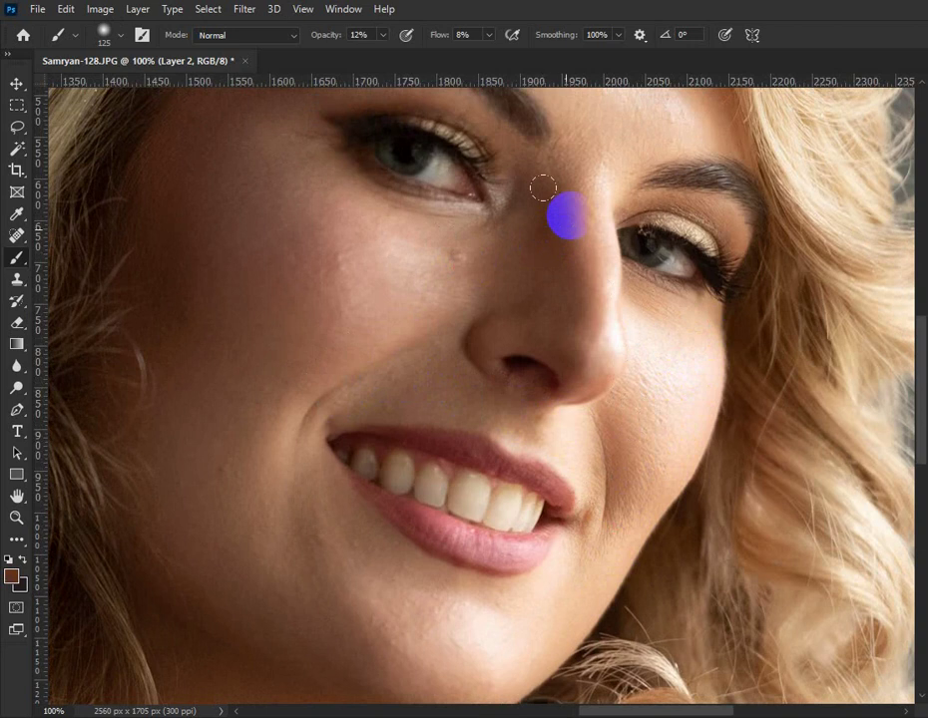
pyautogui.moveTo(543, 184); pyautogui.dragTo(567, 225)
# Sample forehead skin and paint soft strokes across the forehead, with a lighter tone lower right
pyautogui.moveTo(580, 275); pyautogui.dragTo(570, 424)
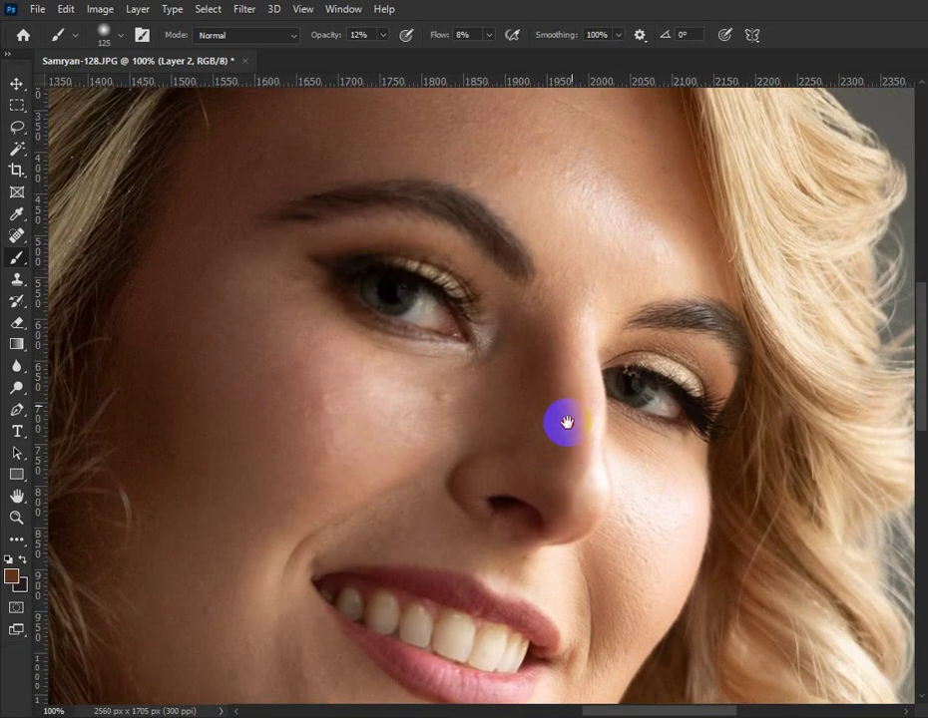
pyautogui.moveTo(577, 325); pyautogui.dragTo(613, 337)
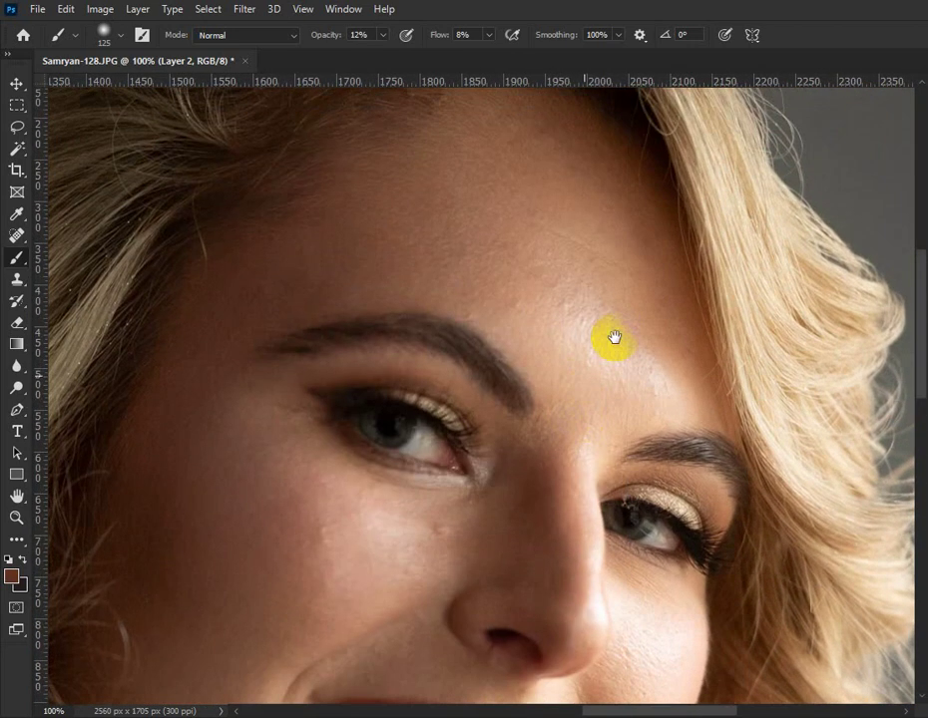
pyautogui.keyDown('alt'); pyautogui.click(578, 297); pyautogui.keyUp('alt')
pyautogui.moveTo(555, 224)
pyautogui.mouseDown()
pyautogui.moveTo(631, 253)
pyautogui.moveTo(509, 210)
pyautogui.mouseUp()
pyautogui.moveTo(606, 291); pyautogui.dragTo(369, 212)
pyautogui.moveTo(527, 249)
pyautogui.mouseDown()
pyautogui.moveTo(598, 246)
pyautogui.moveTo(596, 258)
pyautogui.mouseUp()
pyautogui.keyDown('alt'); pyautogui.click(630, 349); pyautogui.keyUp('alt')
pyautogui.moveTo(644, 331)
pyautogui.mouseDown()
pyautogui.moveTo(539, 152)
pyautogui.moveTo(322, 174)
pyautogui.moveTo(351, 193)
pyautogui.moveTo(188, 290)
pyautogui.moveTo(317, 224)
pyautogui.moveTo(240, 287)
pyautogui.moveTo(100, 460)
pyautogui.moveTo(118, 481)
pyautogui.moveTo(249, 427)
pyautogui.moveTo(400, 337)
pyautogui.moveTo(441, 399)
pyautogui.moveTo(485, 375)
pyautogui.moveTo(531, 451)
pyautogui.mouseUp()
pyautogui.keyDown('alt'); pyautogui.click(661, 329); pyautogui.keyUp('alt')
# Paint a lighter brow-area tone, then raise brush flow to 15% for another forehead stroke
pyautogui.keyDown('alt'); pyautogui.click(787, 580); pyautogui.keyUp('alt')
pyautogui.keyDown('alt'); pyautogui.click(766, 589); pyautogui.keyUp('alt')
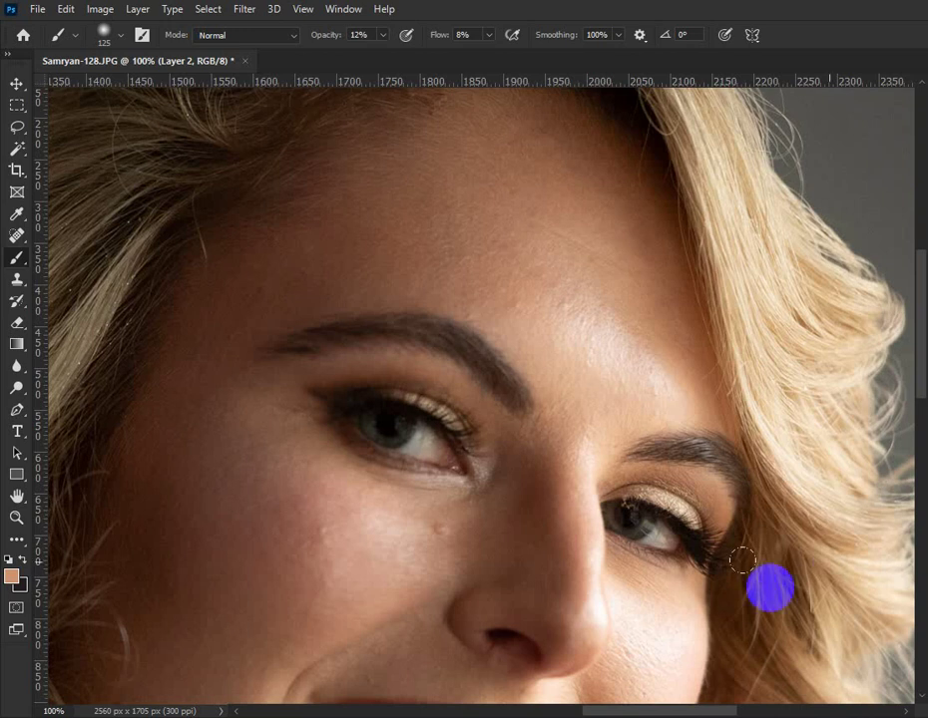
pyautogui.moveTo(698, 408)
pyautogui.mouseDown()
pyautogui.moveTo(666, 402)
pyautogui.moveTo(531, 296)
pyautogui.moveTo(454, 273)
pyautogui.mouseUp()
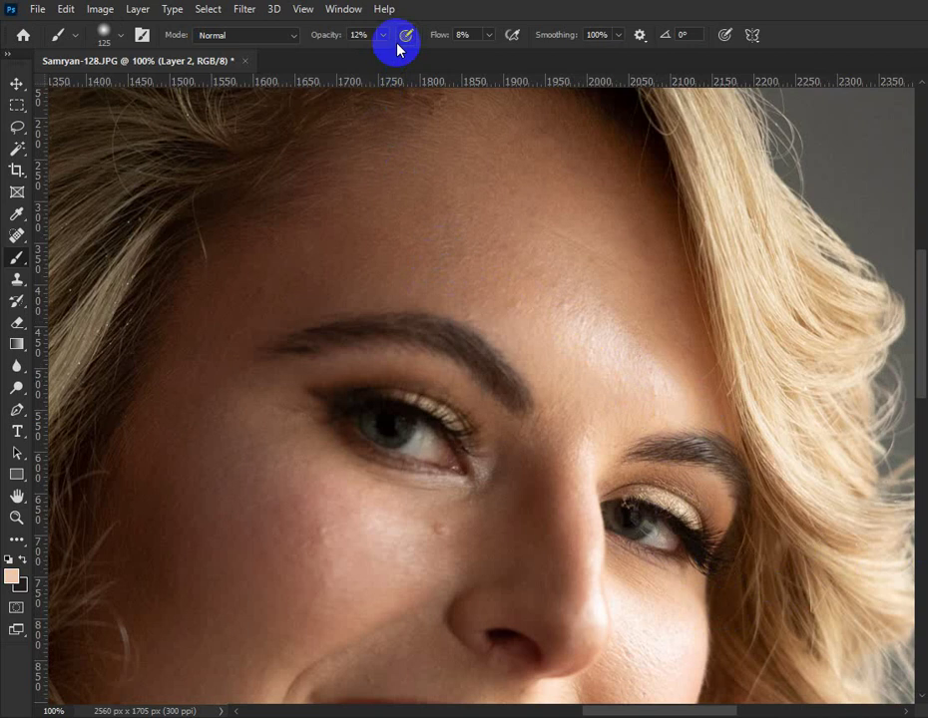
pyautogui.click(488, 38)
pyautogui.moveTo(496, 58); pyautogui.dragTo(503, 58)
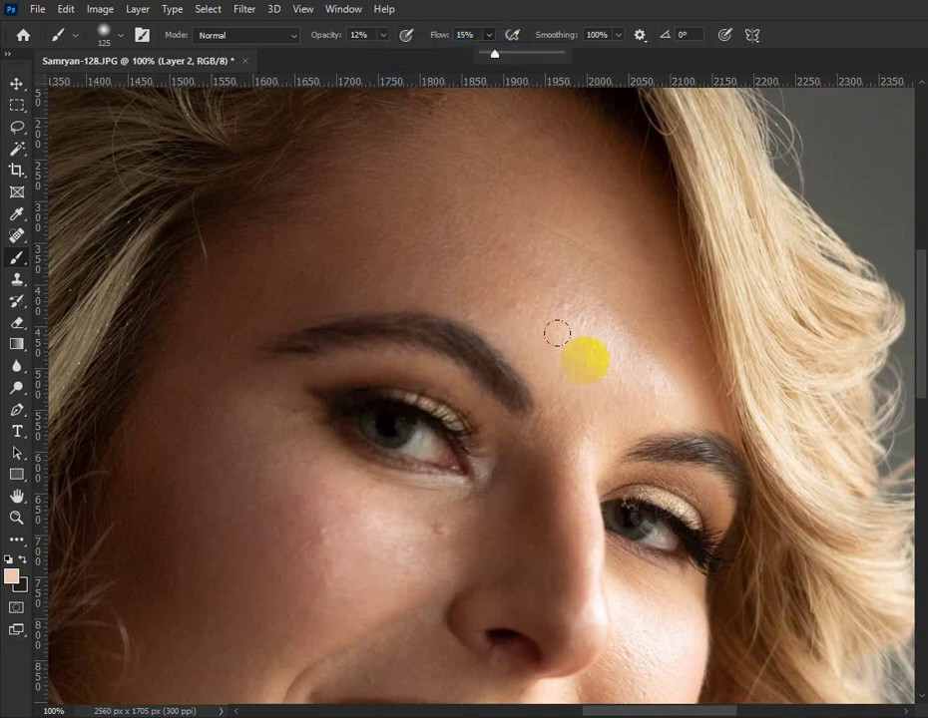
pyautogui.moveTo(547, 294)
pyautogui.mouseDown()
pyautogui.moveTo(488, 257)
pyautogui.moveTo(558, 259)
pyautogui.mouseUp()
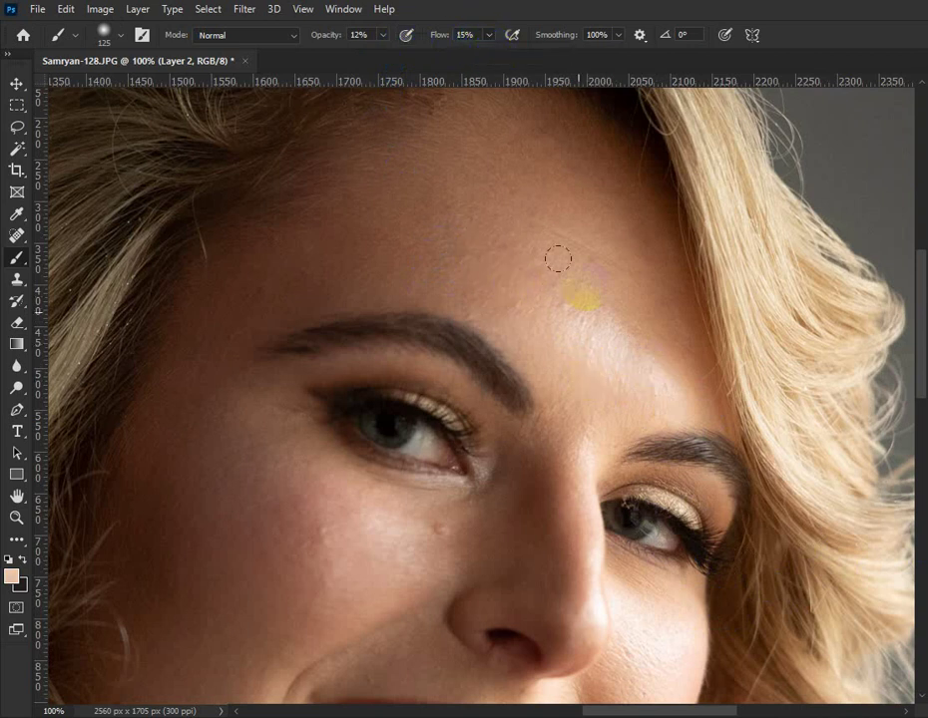
# Try the Spot Healing Brush on the forehead, dismiss its warning, and bring up the healing tools list
pyautogui.click(15, 236)
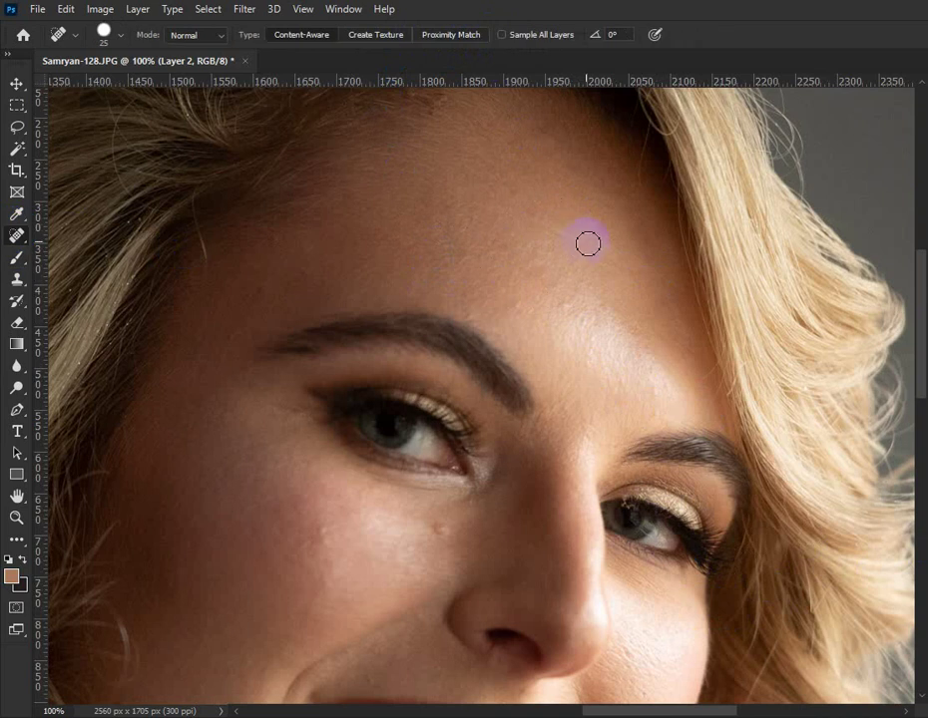
pyautogui.keyDown('alt'); pyautogui.click(604, 282); pyautogui.keyUp('alt')
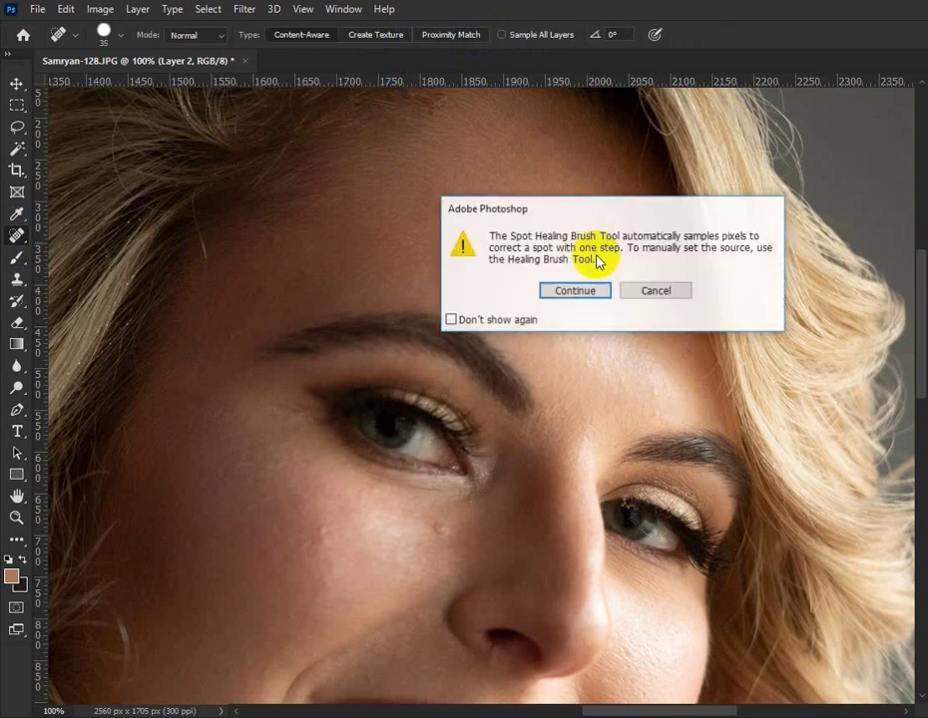
pyautogui.click(655, 292)
pyautogui.rightClick(16, 237)
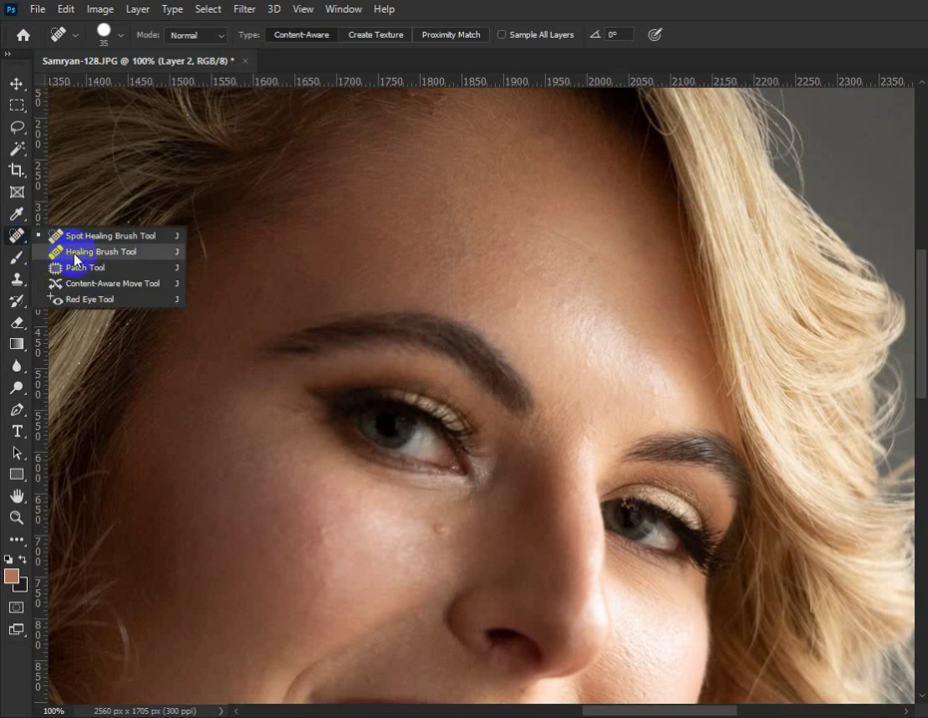
# Switch to the Healing Brush Tool, enlarge it with ], and heal two forehead areas
pyautogui.click(76, 252)
pyautogui.press(']')
pyautogui.press(']')
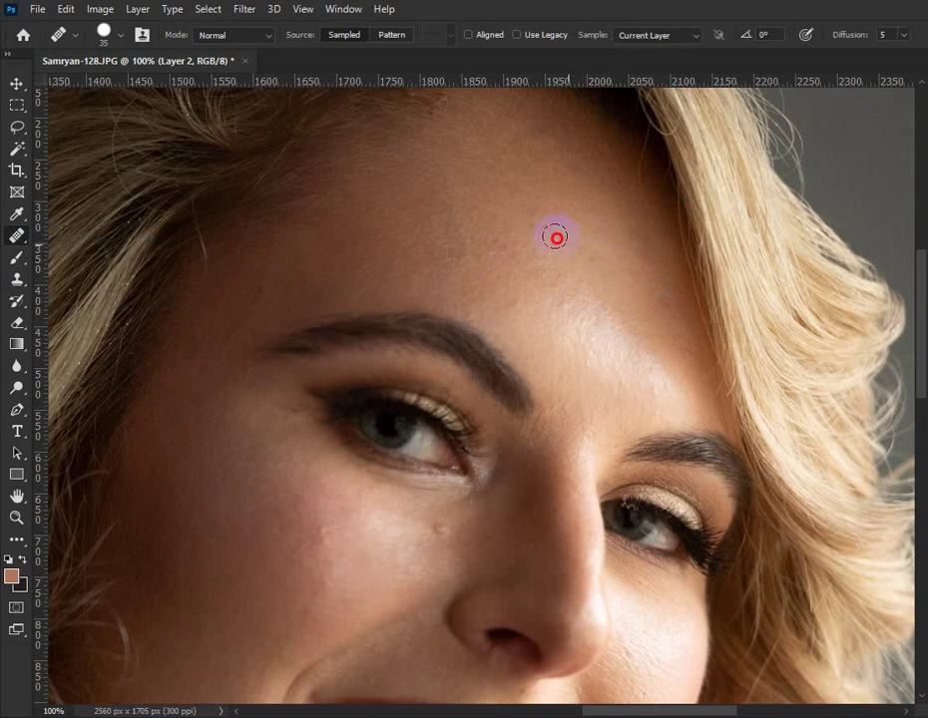
pyautogui.moveTo(600, 262)
pyautogui.mouseDown()
pyautogui.moveTo(640, 285)
pyautogui.moveTo(681, 346)
pyautogui.moveTo(647, 290)
pyautogui.moveTo(639, 296)
pyautogui.moveTo(639, 276)
pyautogui.moveTo(603, 244)
pyautogui.moveTo(704, 377)
pyautogui.moveTo(599, 295)
pyautogui.mouseUp()
pyautogui.moveTo(506, 237); pyautogui.dragTo(542, 326)
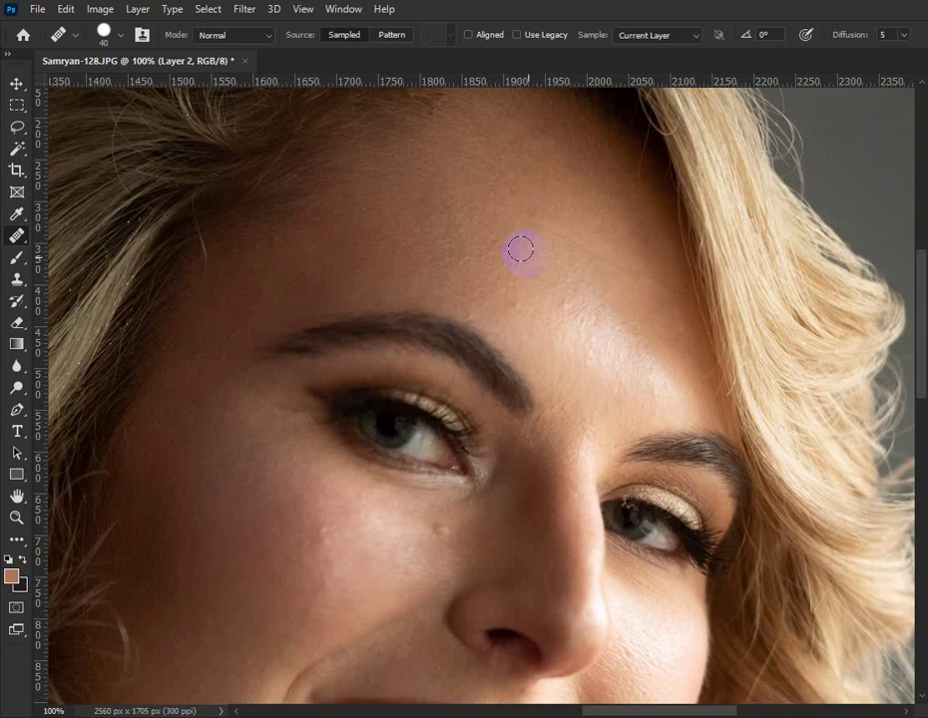
# Set the healing brush to 50 px size and 58% hardness
pyautogui.click(107, 30)
pyautogui.moveTo(58, 82); pyautogui.dragTo(66, 82)
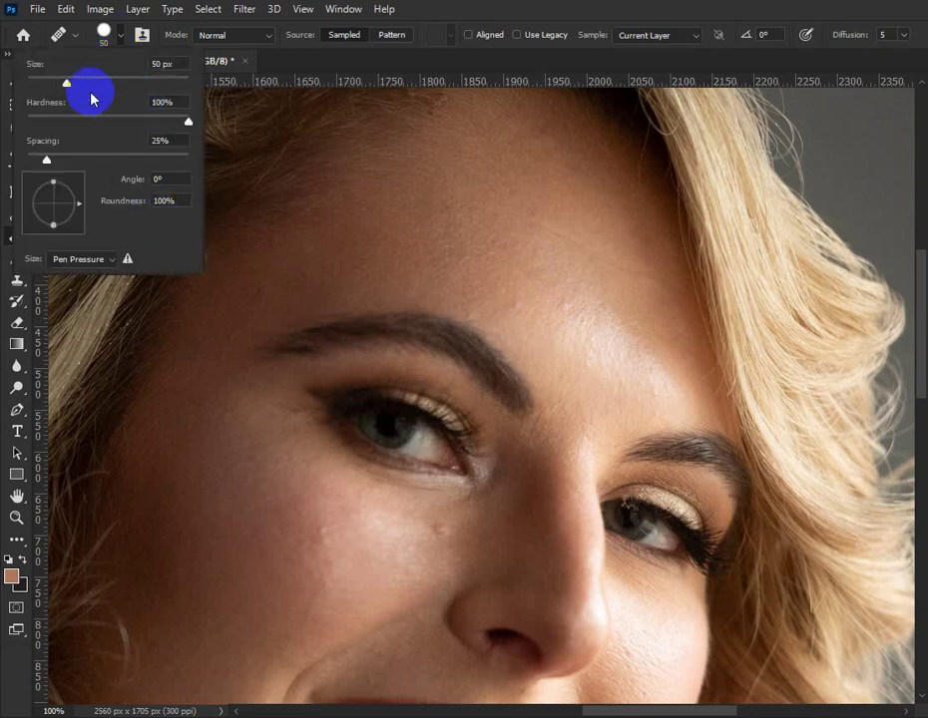
pyautogui.moveTo(187, 120); pyautogui.dragTo(15, 120)
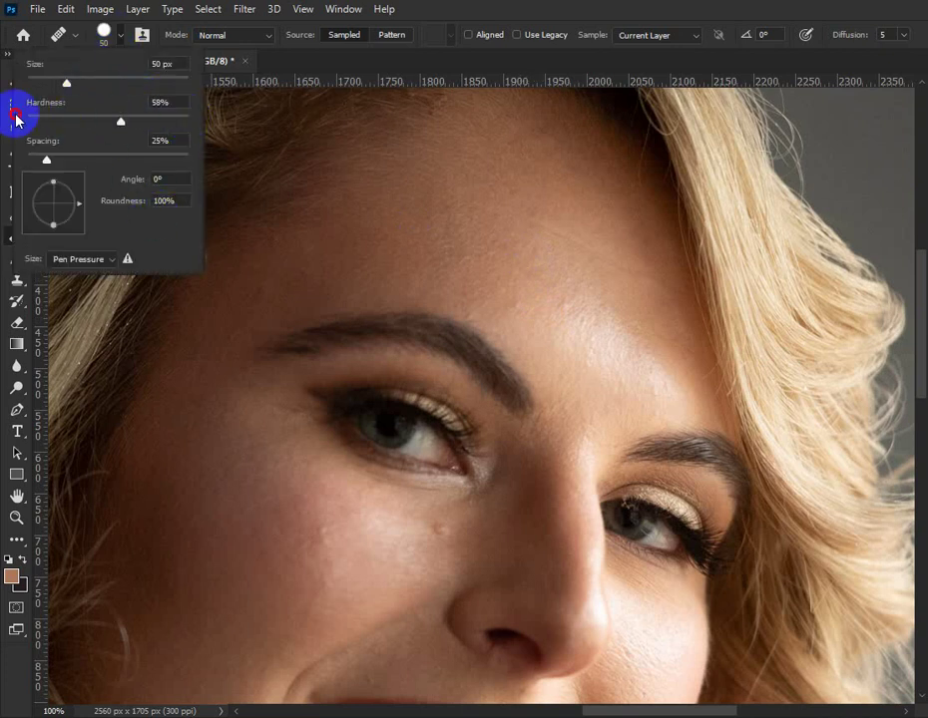
pyautogui.click(631, 10)
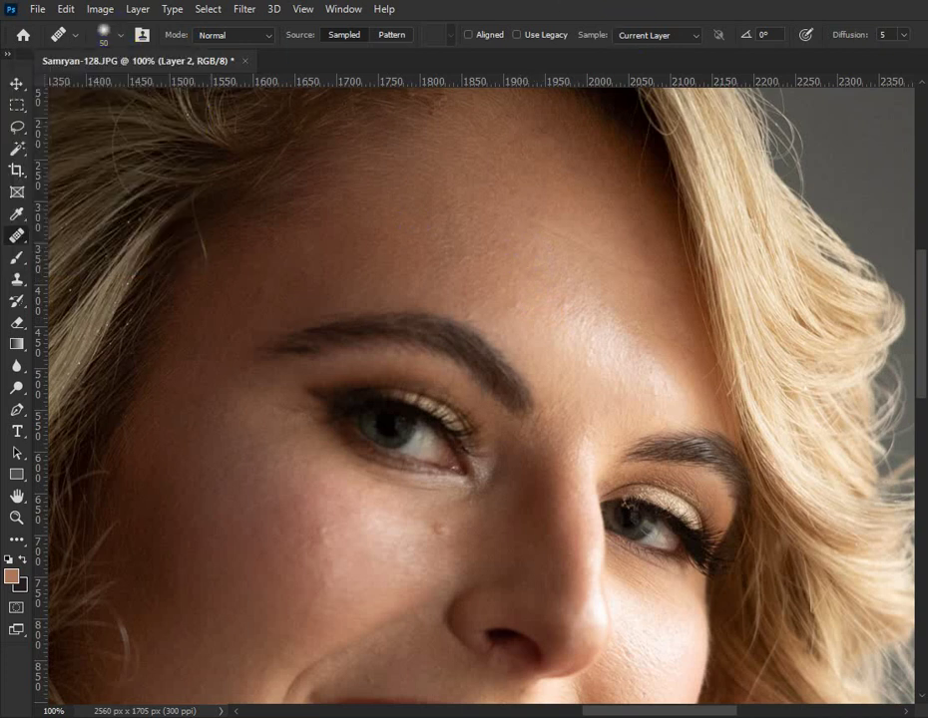
# Sample clean skin near the hairline and heal patches across the middle of the forehead
pyautogui.keyDown('alt'); pyautogui.click(659, 253); pyautogui.keyUp('alt')
pyautogui.click(575, 247)
pyautogui.moveTo(530, 198); pyautogui.dragTo(579, 260)
pyautogui.keyDown('alt'); pyautogui.click(673, 258); pyautogui.keyUp('alt')
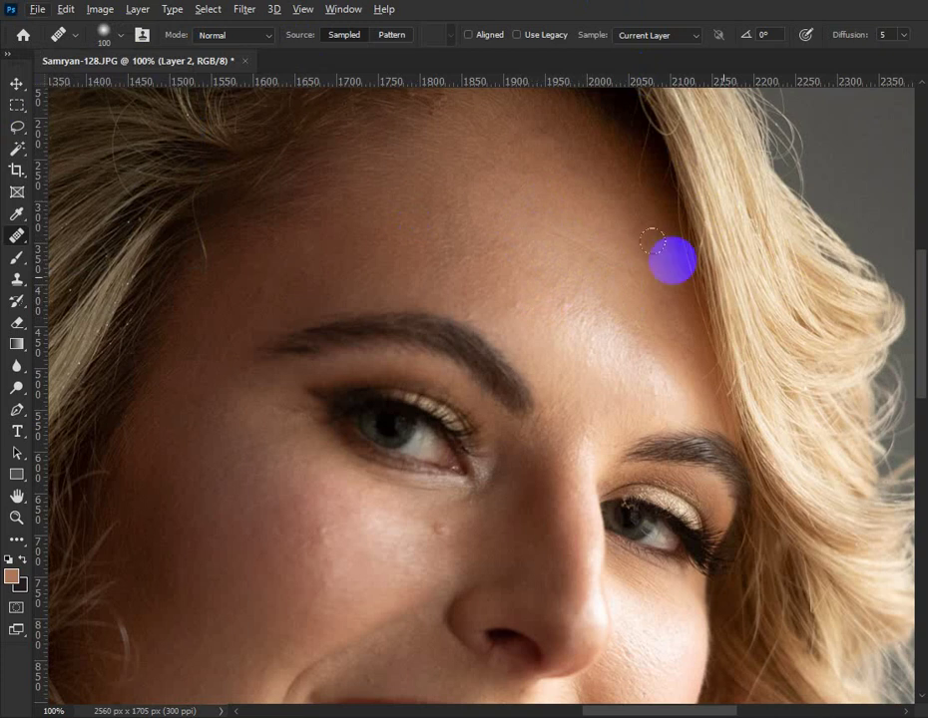
pyautogui.click(507, 255)
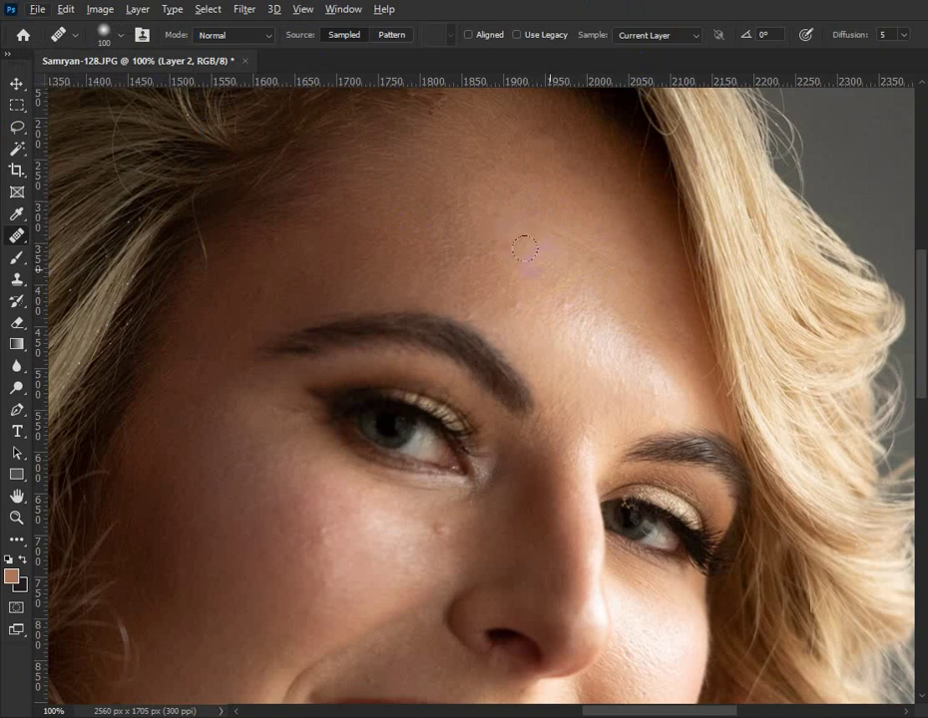
pyautogui.moveTo(484, 224); pyautogui.dragTo(585, 191)
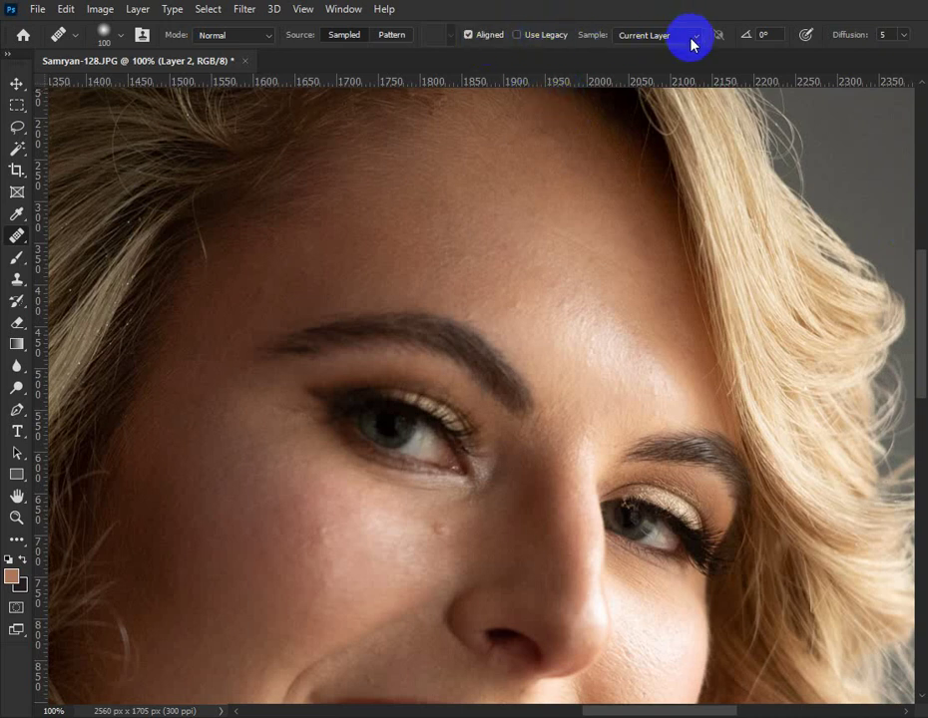
# Keep Normal blend mode and Sampled source while healing the upper right forehead
pyautogui.click(268, 36)
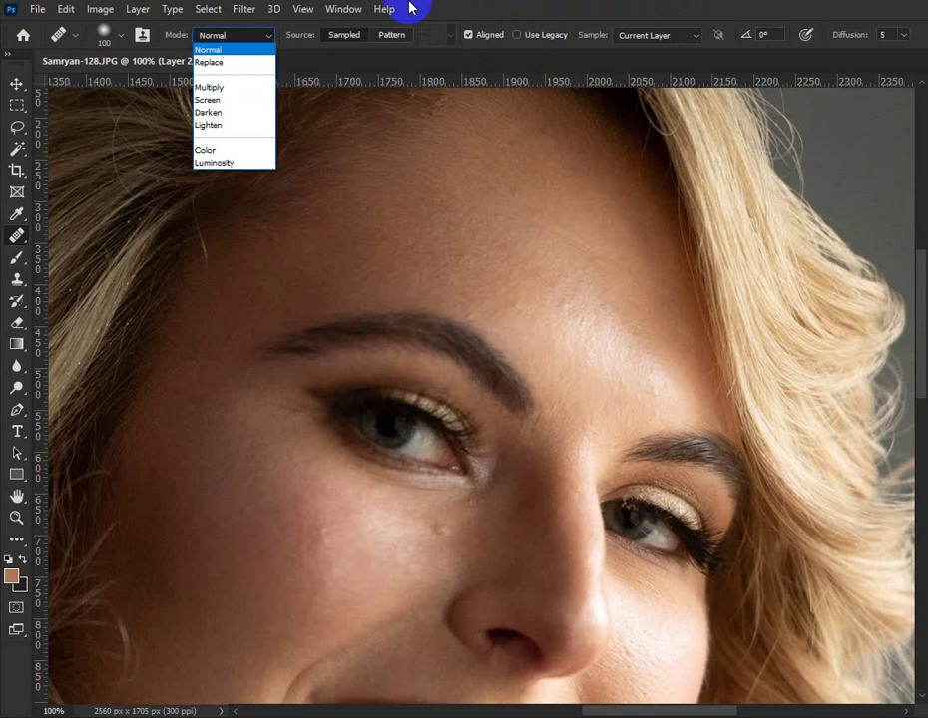
pyautogui.press('Escape')
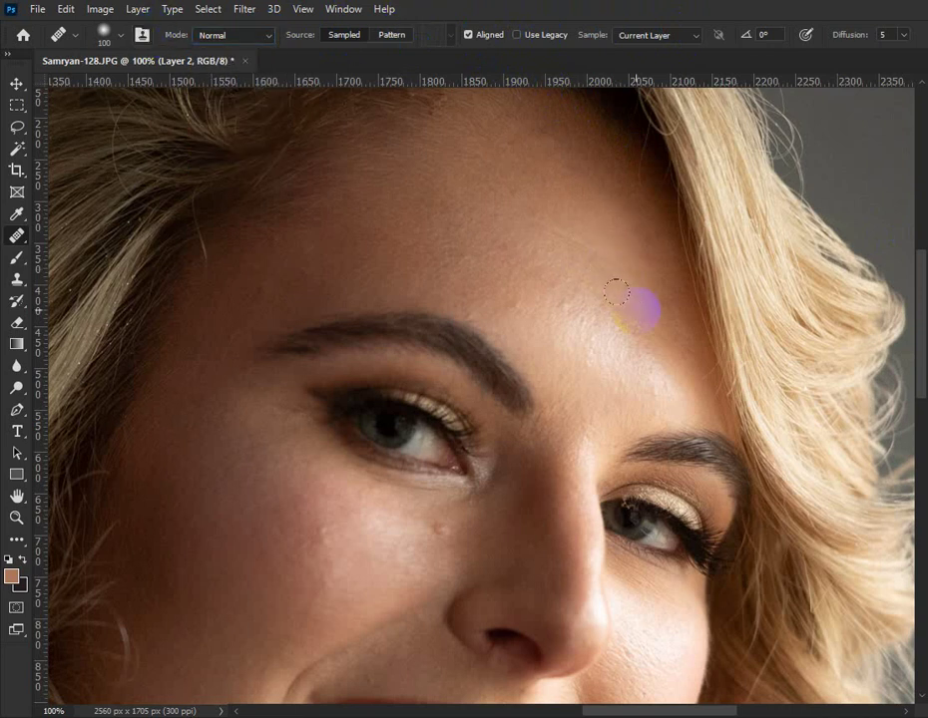
pyautogui.moveTo(619, 283); pyautogui.dragTo(668, 333)
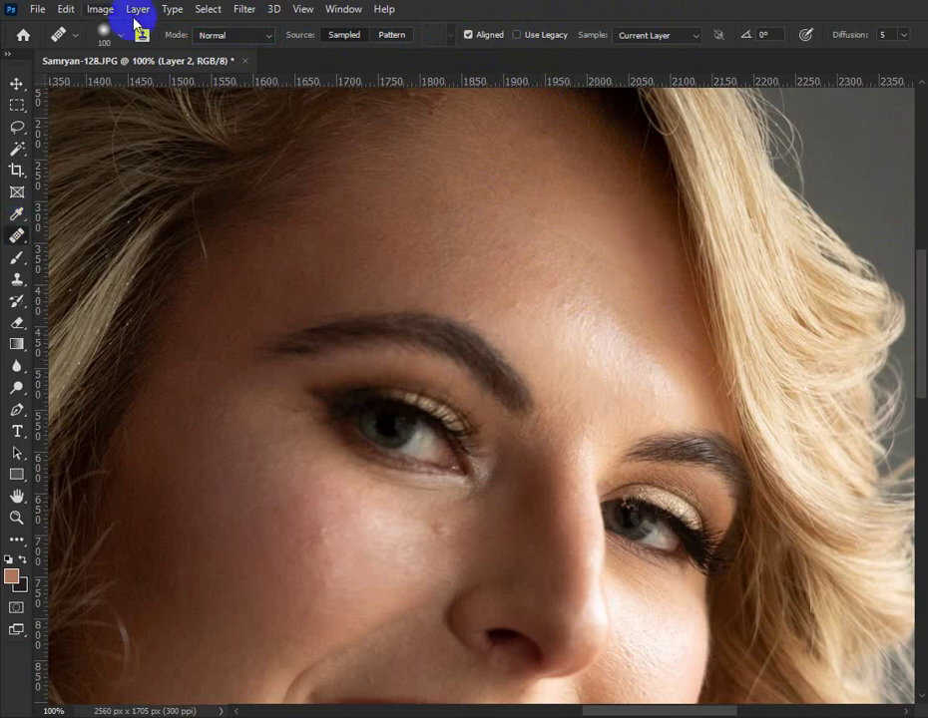
pyautogui.click(389, 35)
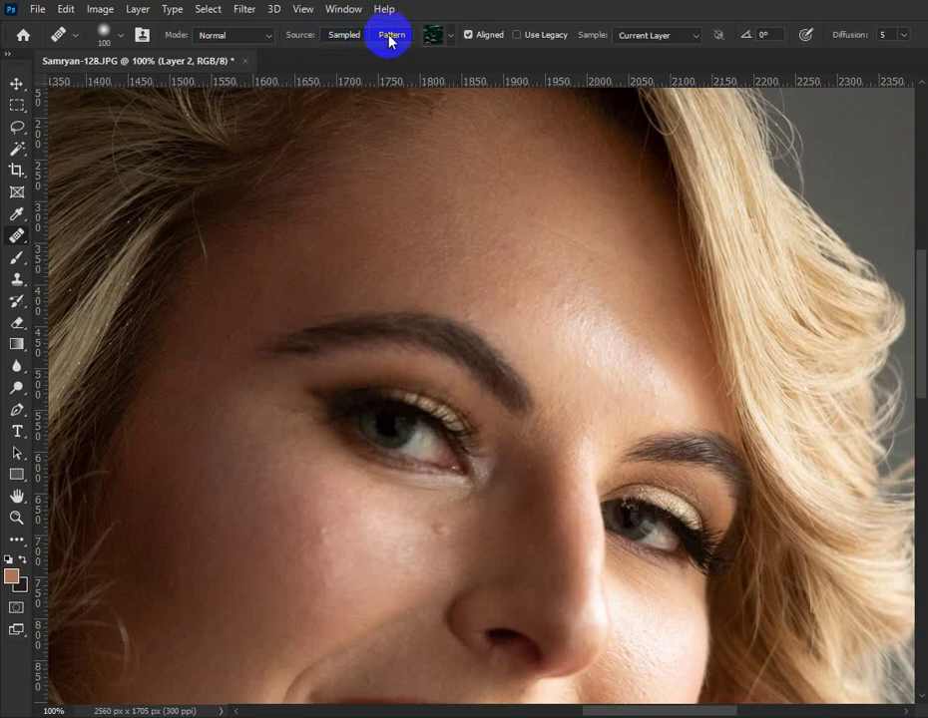
pyautogui.click(342, 36)
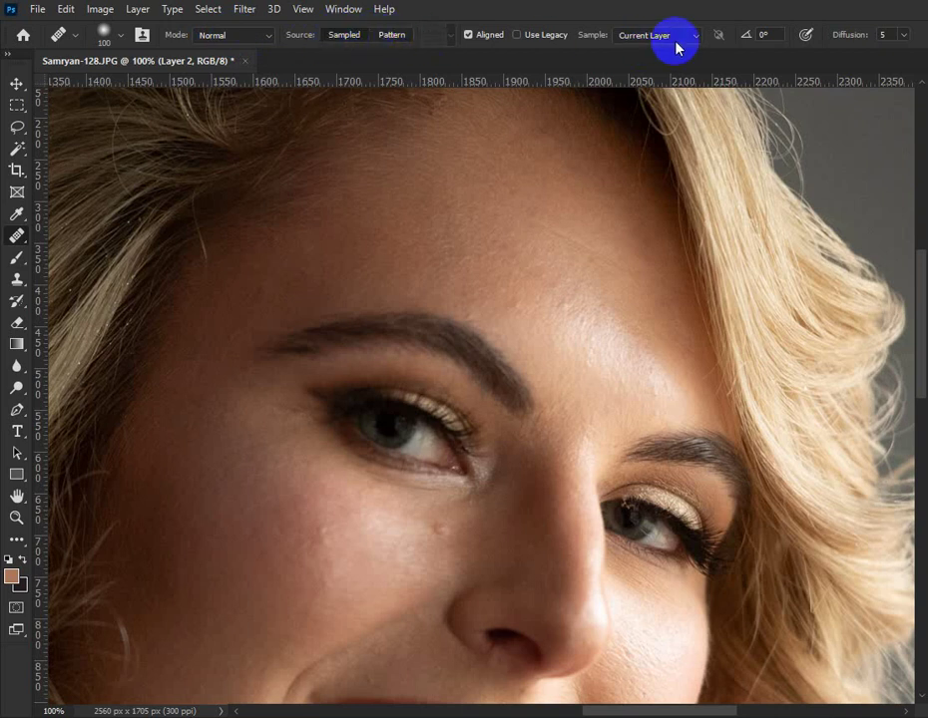
# Try healing Diffusion at 7 and 1, then settle on a Diffusion of 4
pyautogui.click(901, 36)
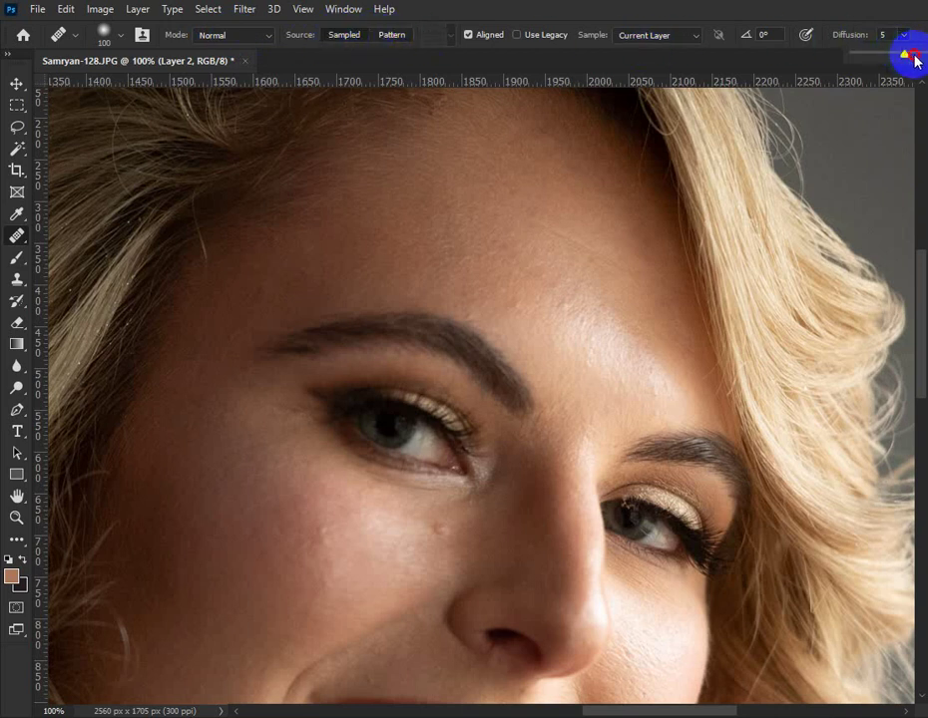
pyautogui.moveTo(905, 54); pyautogui.dragTo(918, 55)
pyautogui.click(581, 251)
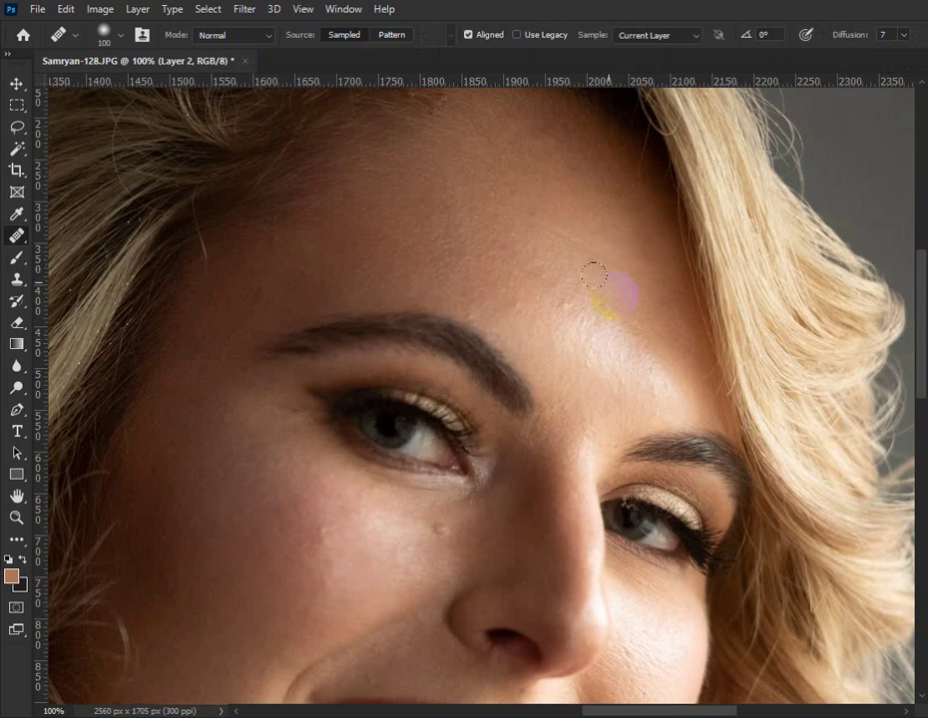
pyautogui.click(903, 35)
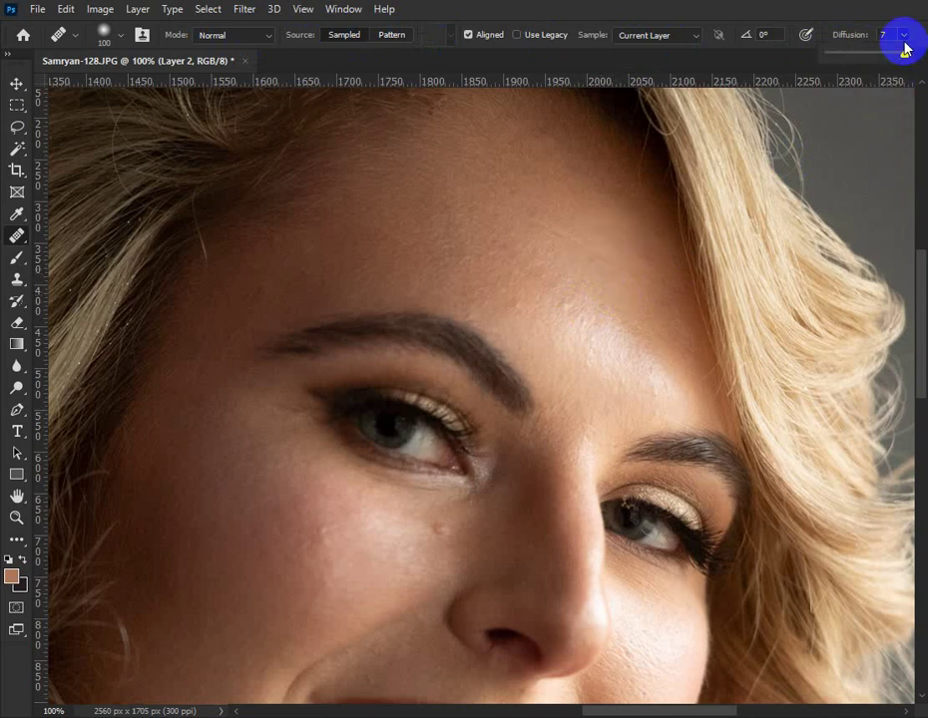
pyautogui.moveTo(905, 55); pyautogui.dragTo(826, 55)
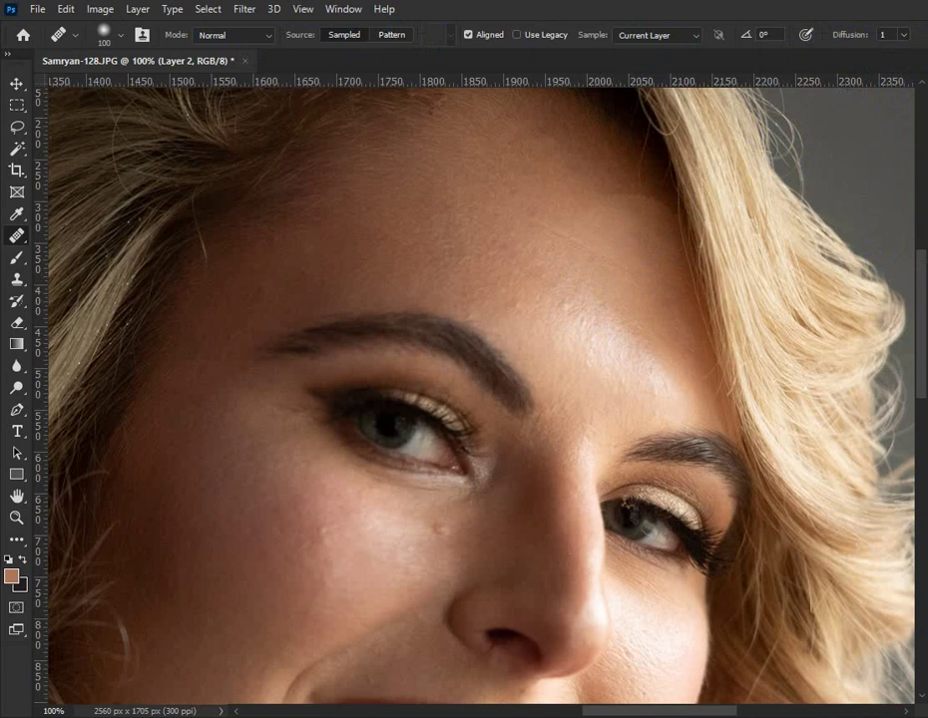
pyautogui.doubleClick(884, 35)
pyautogui.write('4')
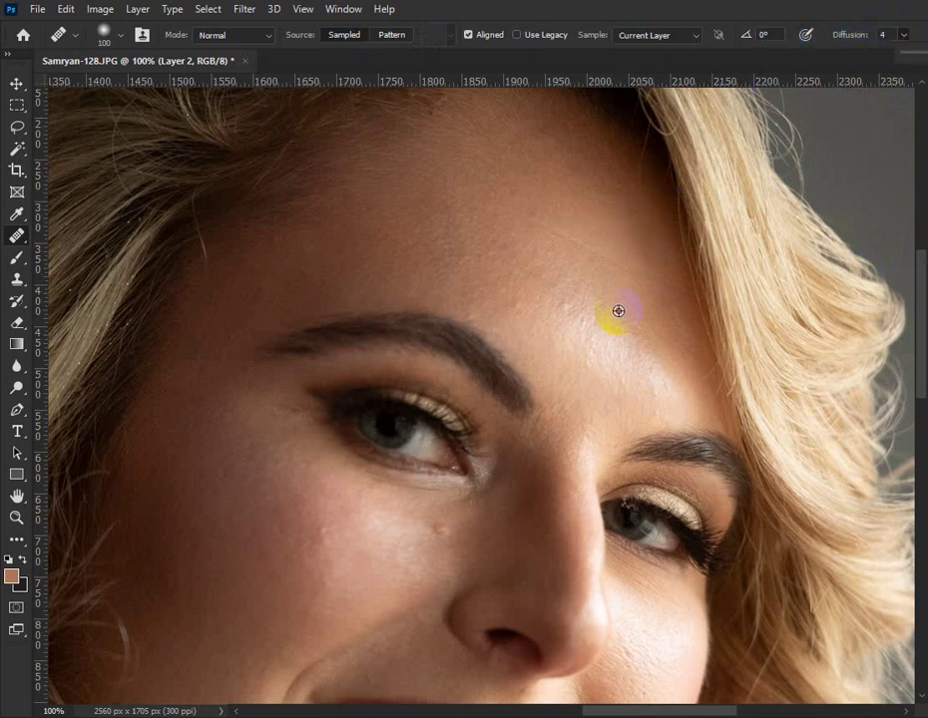
# Heal four small blemishes across the forehead
pyautogui.click(608, 265)
pyautogui.keyDown('alt'); pyautogui.click(617, 300); pyautogui.keyUp('alt')
pyautogui.click(576, 250)
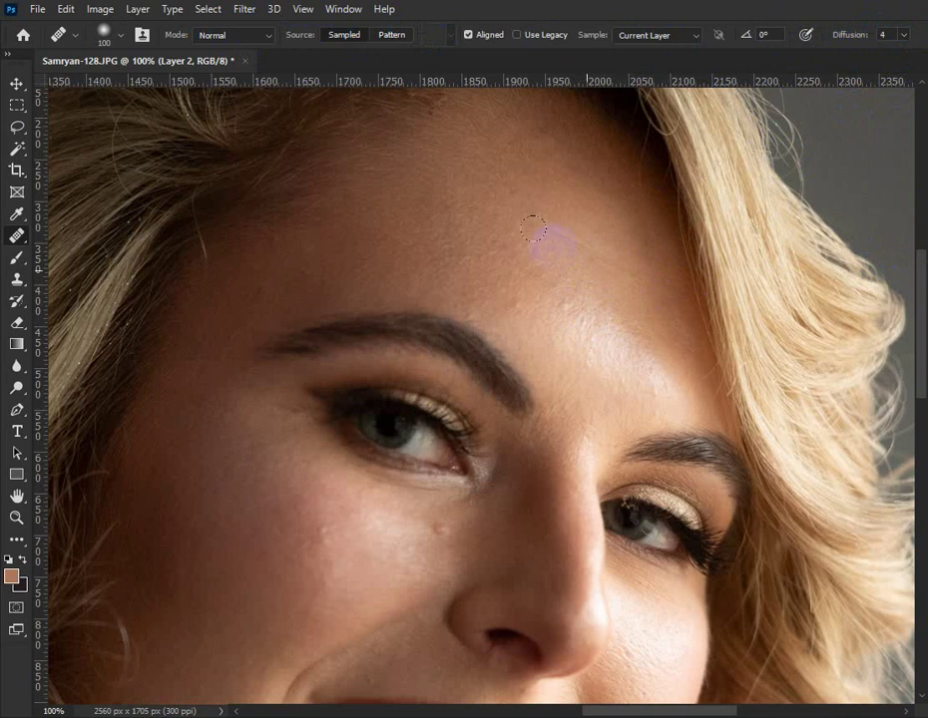
pyautogui.click(508, 180)
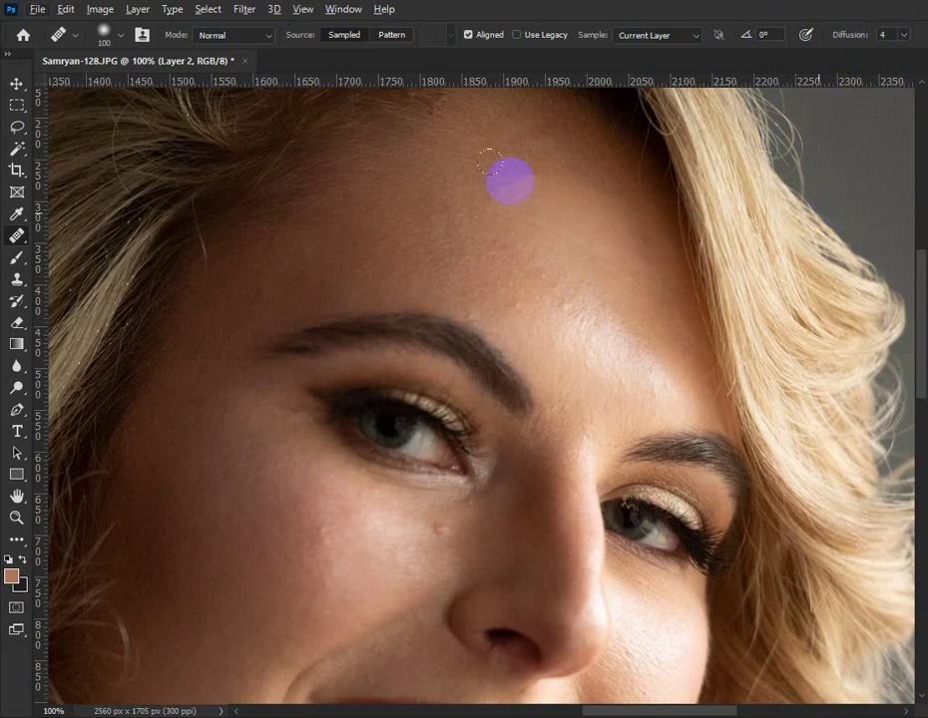
# Give the Healing Brush 1% spacing and a ~60 px size, then collapse the Clone Source panel
pyautogui.click(141, 35)
pyautogui.click(119, 37)
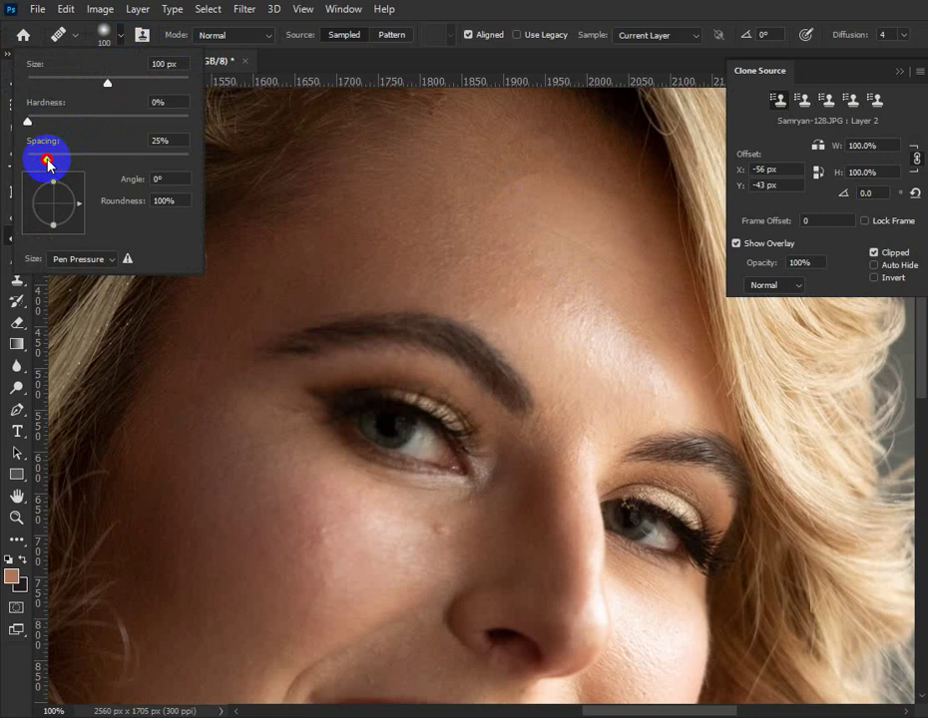
pyautogui.moveTo(47, 163)
pyautogui.mouseDown()
pyautogui.moveTo(196, 165)
pyautogui.moveTo(27, 156)
pyautogui.mouseUp()
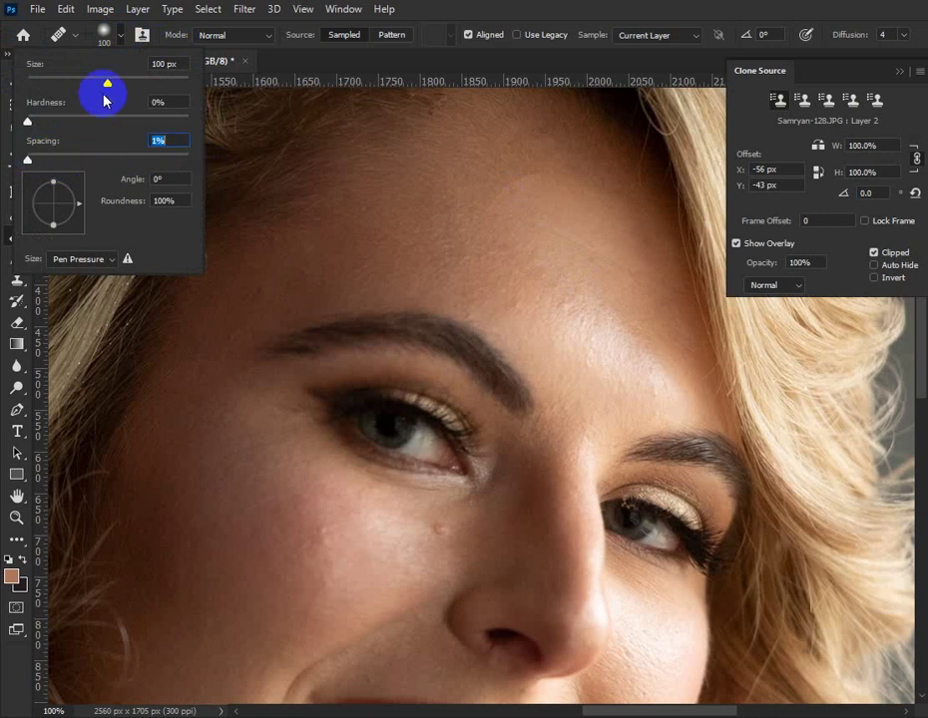
pyautogui.moveTo(106, 83); pyautogui.dragTo(75, 85)
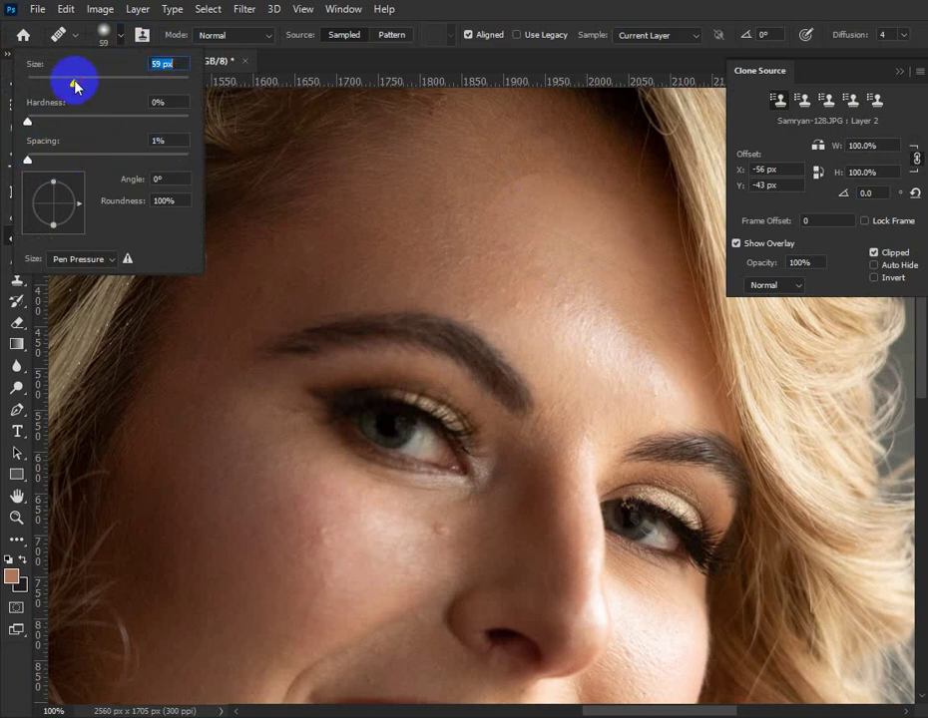
pyautogui.press('Return')
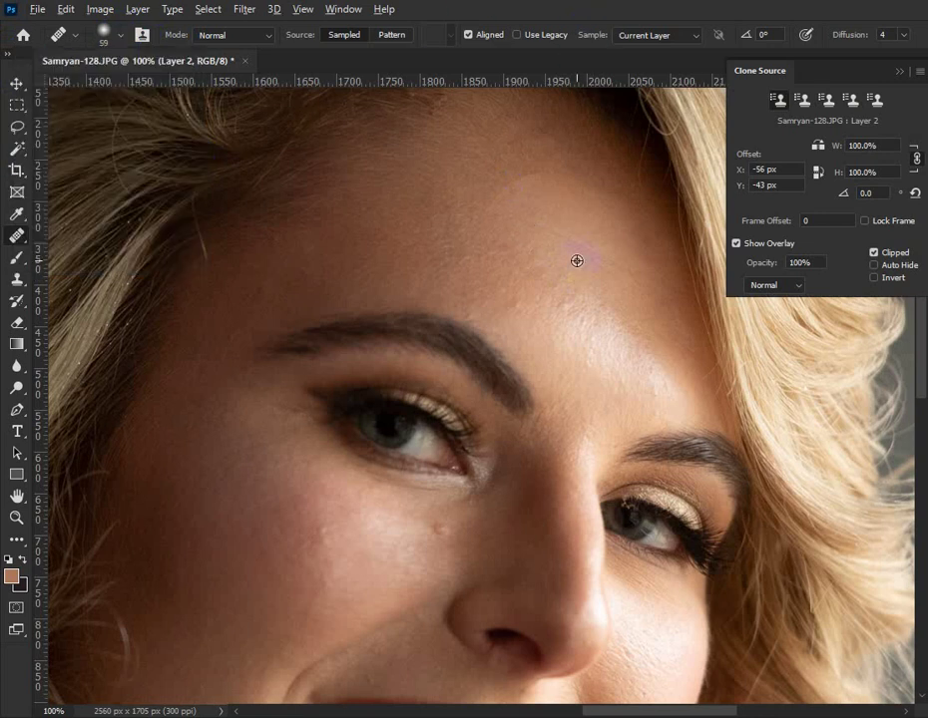
pyautogui.click(898, 72)
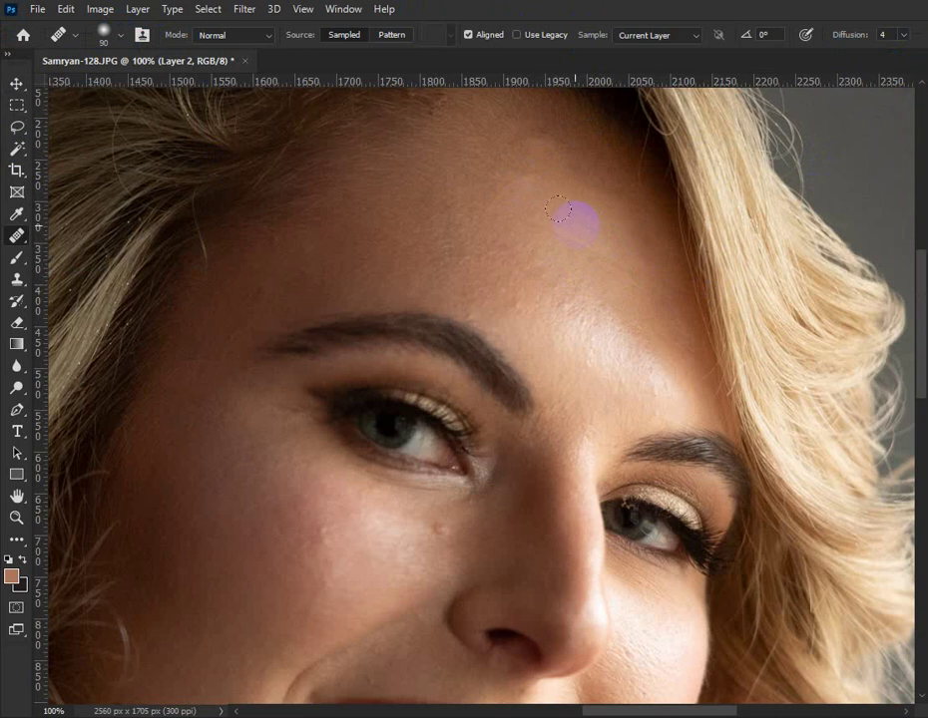
# Paint a healing stroke over the blemishes high on the forehead below the hairline
pyautogui.moveTo(563, 213); pyautogui.dragTo(534, 184)
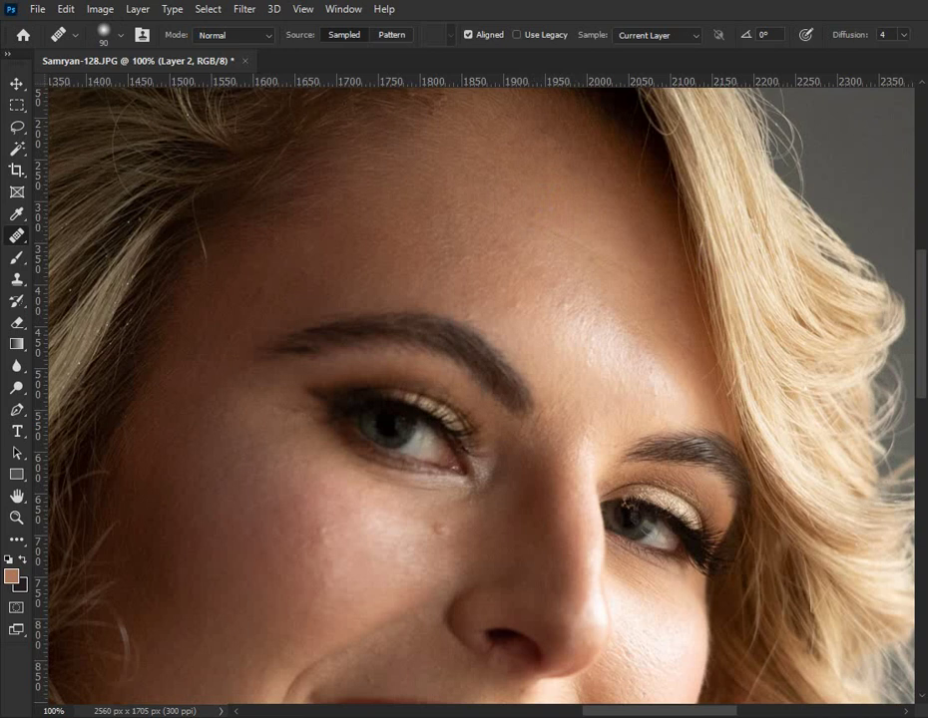
# Switch to the Spot Healing Brush and heal three forehead blemishes
pyautogui.rightClick(16, 235)
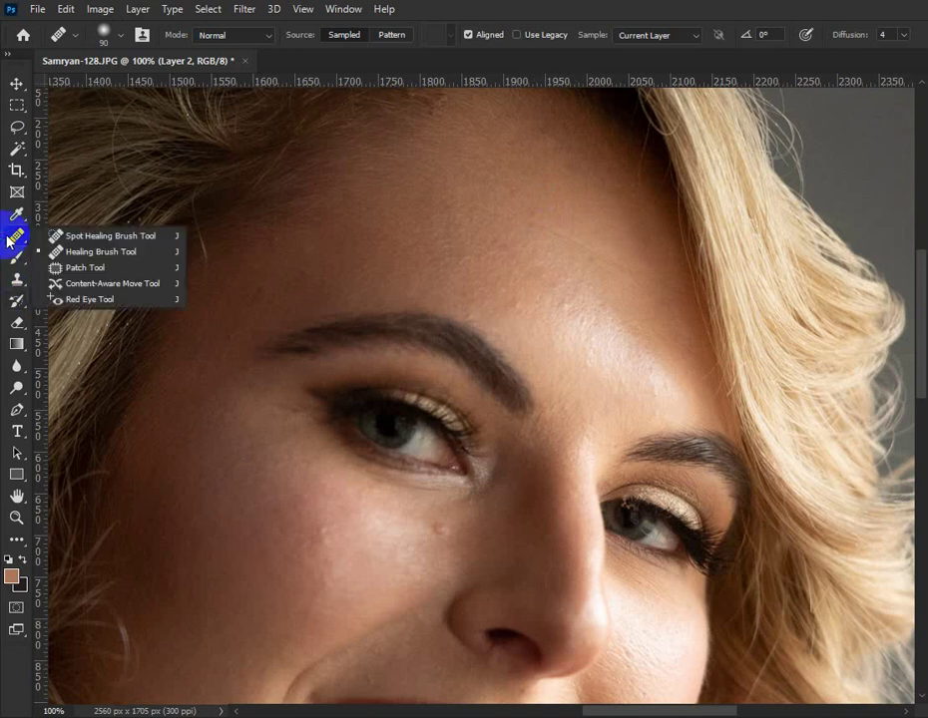
pyautogui.click(75, 236)
pyautogui.click(375, 233)
pyautogui.click(533, 266)
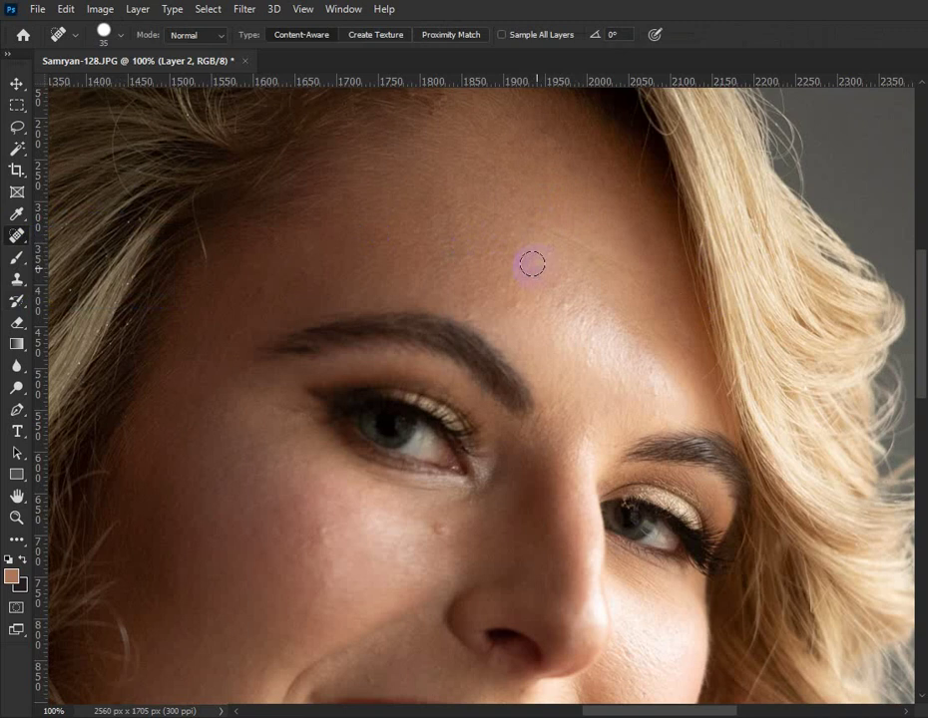
pyautogui.click(649, 271)
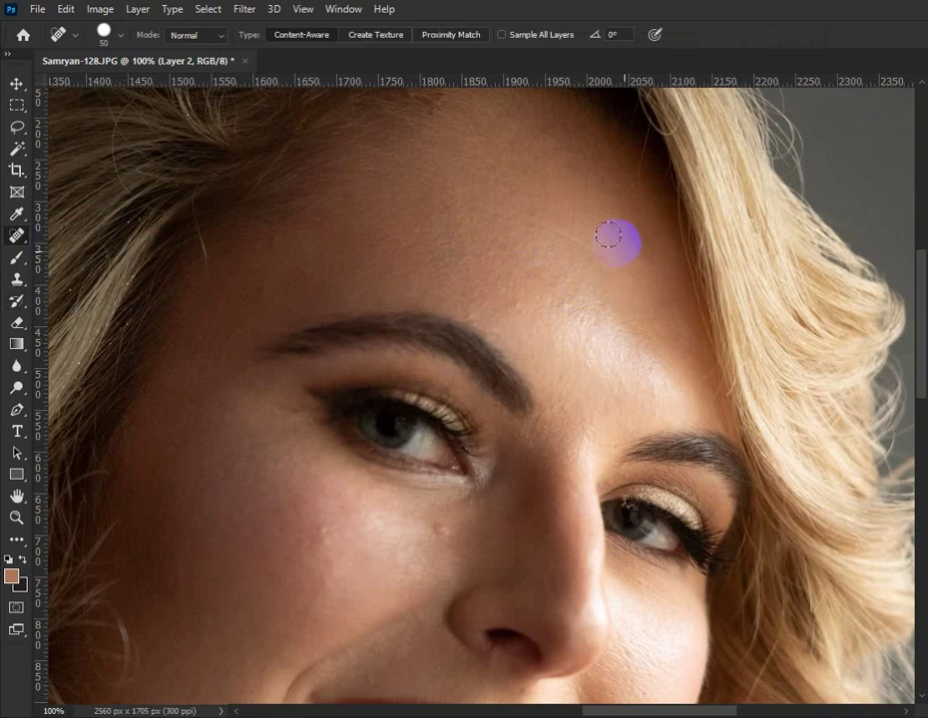
# Dismiss the not-enough-source-pixels error and duplicate Layer 1 with Ctrl+J to retouch on
pyautogui.click(574, 249)
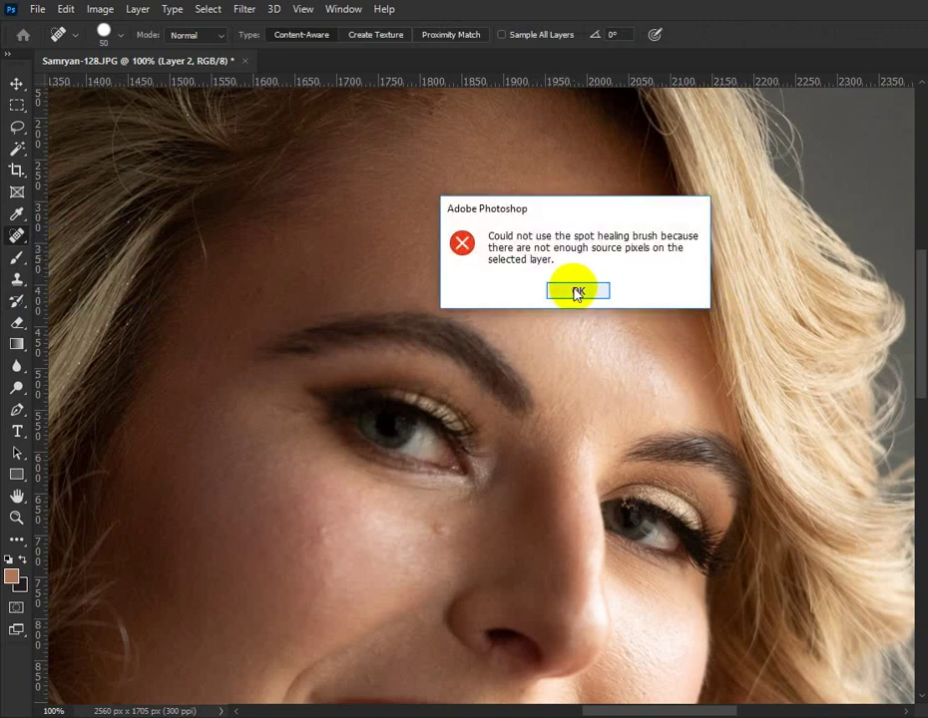
pyautogui.click(575, 292)
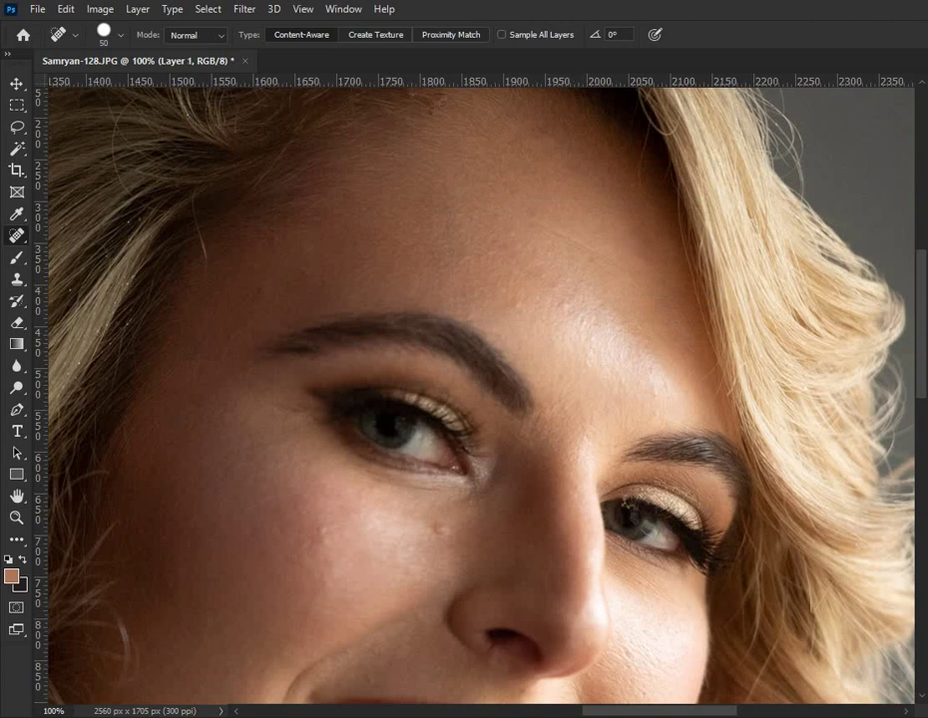
pyautogui.hotkey('ctrl', 'j')
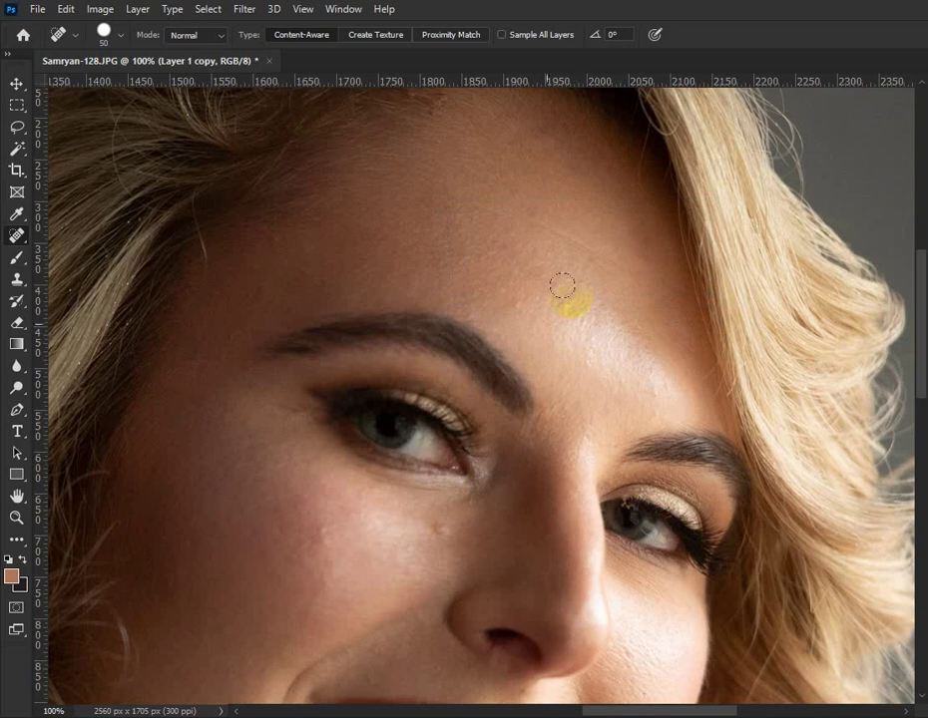
# Set the Spot Healing Brush to 0% hardness and enlarge it from 70 to 100
pyautogui.moveTo(560, 238); pyautogui.dragTo(626, 291)
pyautogui.click(115, 34)
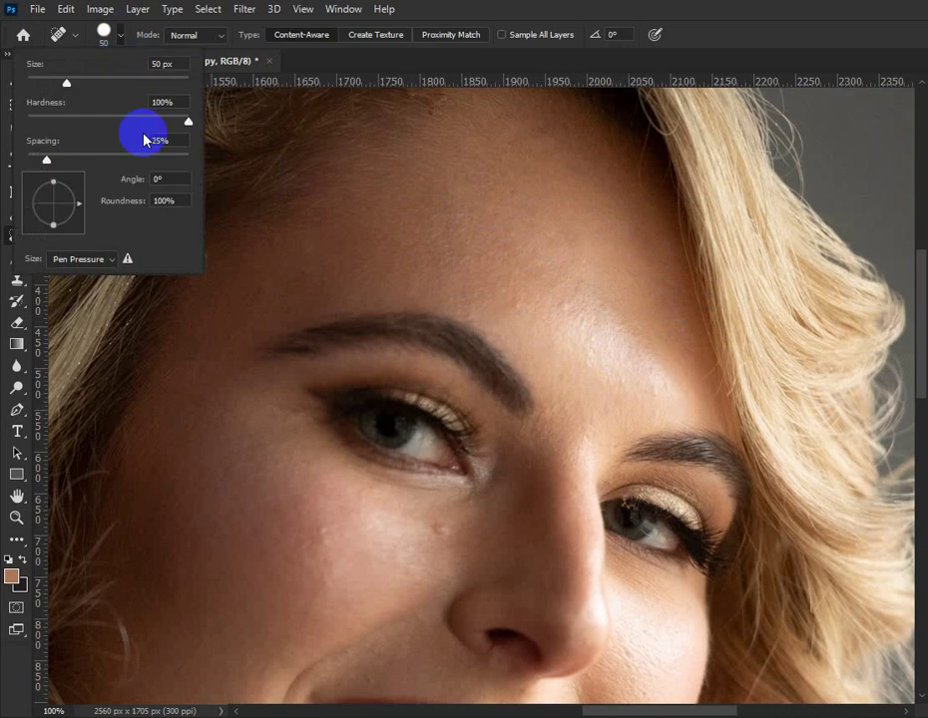
pyautogui.moveTo(173, 121); pyautogui.dragTo(78, 108)
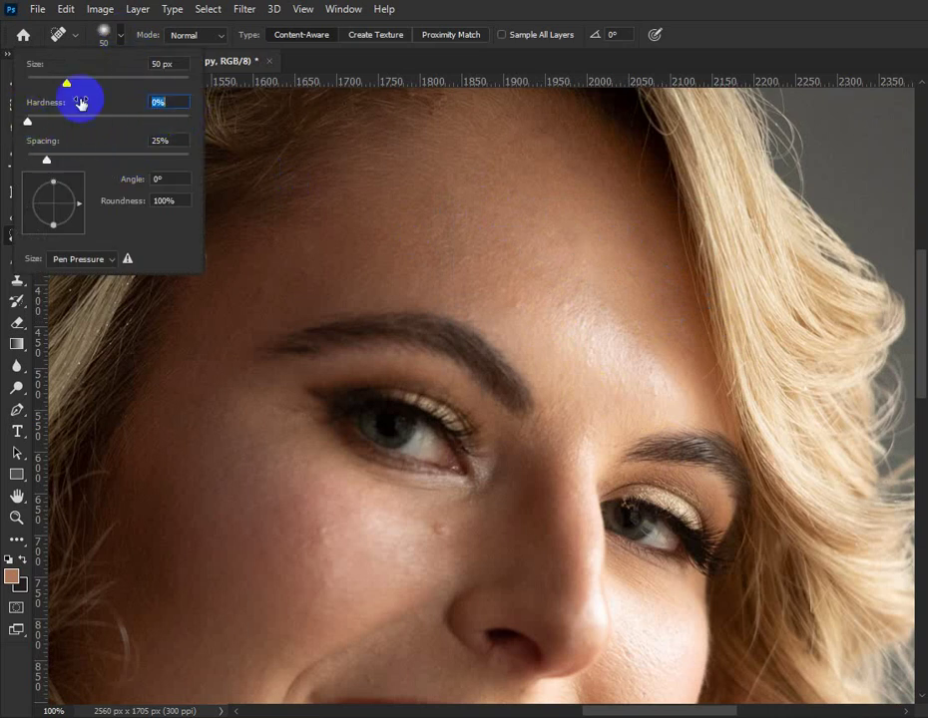
pyautogui.click(622, 10)
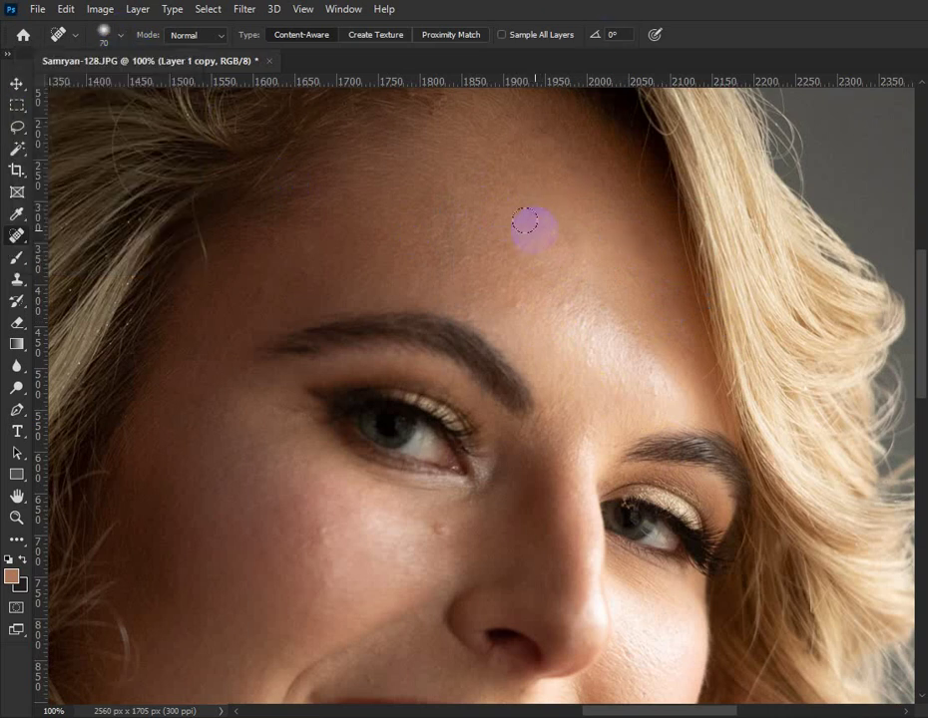
pyautogui.click(578, 227)
pyautogui.press(']')
pyautogui.press(']')
pyautogui.press(']')
# Heal the remaining blemishes across the forehead and near the hairline on Layer 1 copy
pyautogui.click(654, 304)
pyautogui.click(529, 264)
pyautogui.click(547, 271)
pyautogui.click(728, 367)
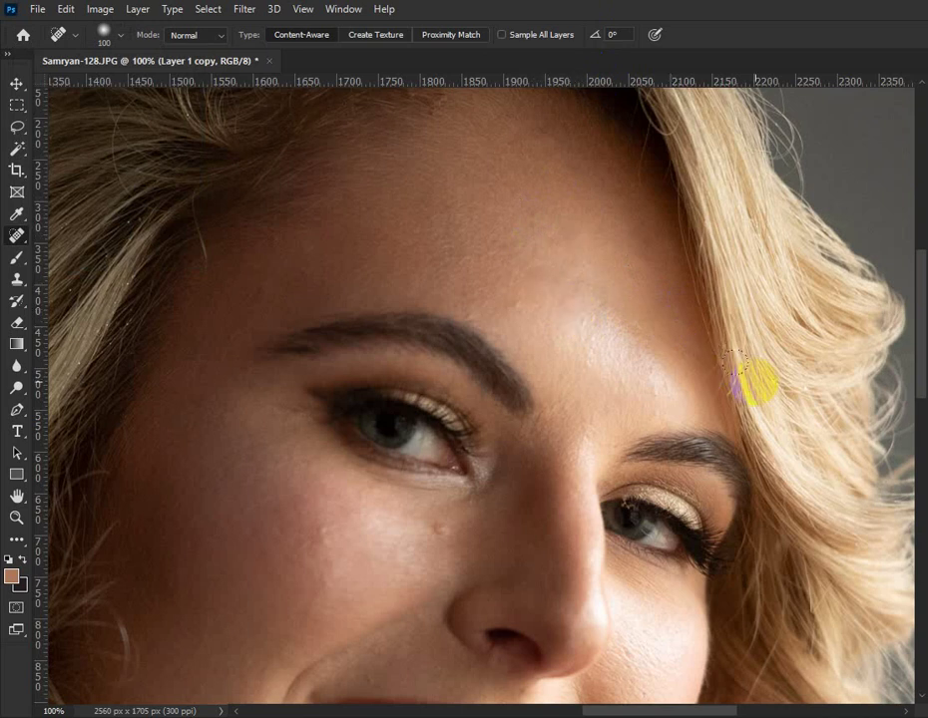
pyautogui.click(444, 221)
pyautogui.click(638, 269)
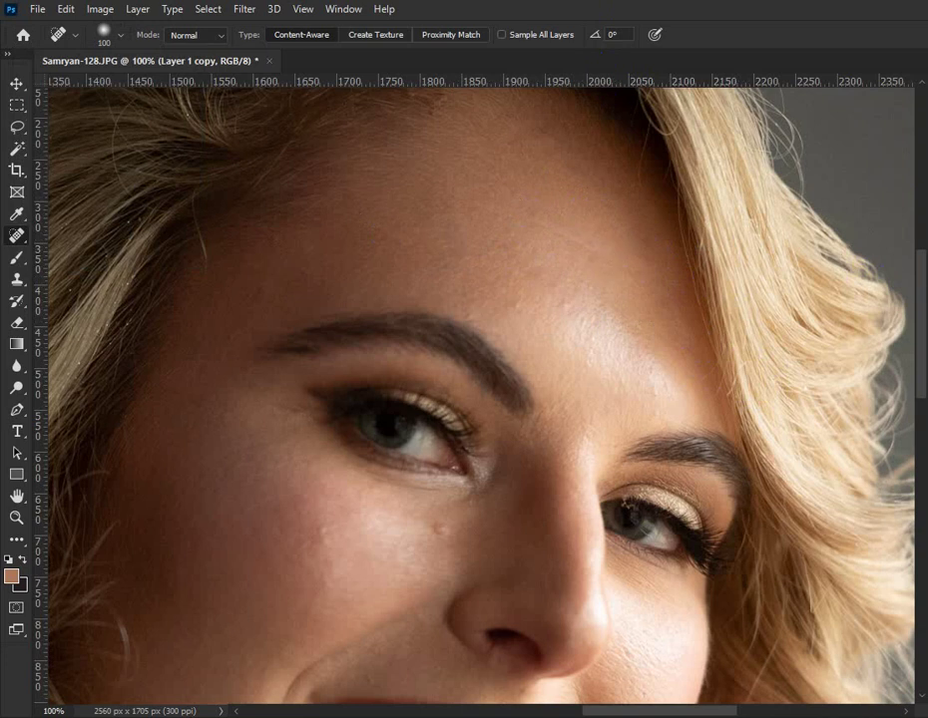
pyautogui.click(516, 224)
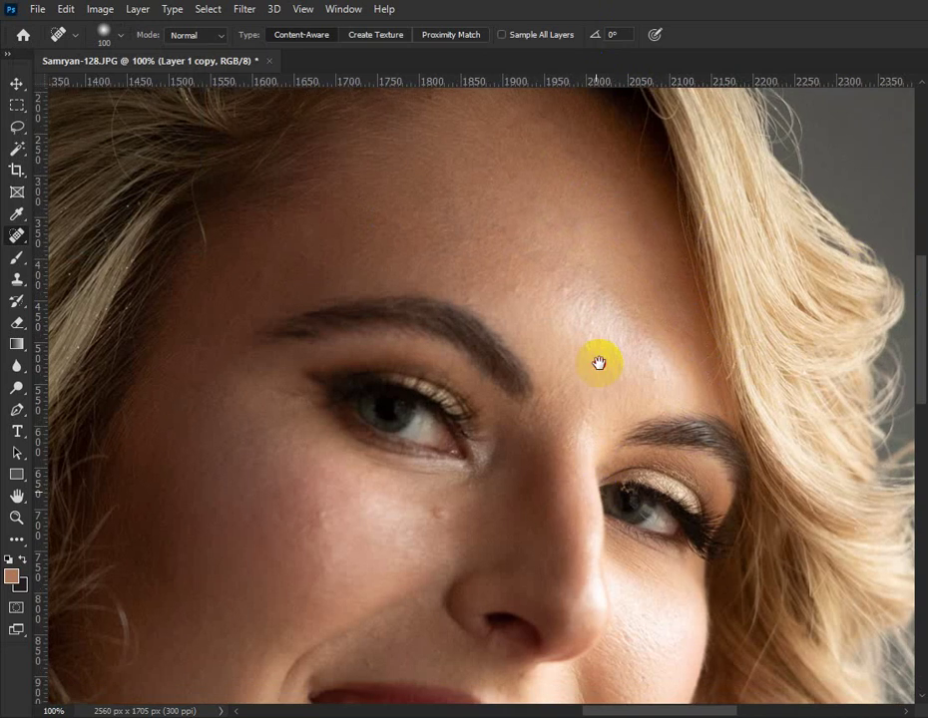
# Heal the left-cheek spots and the mole beside the nose
pyautogui.moveTo(580, 493); pyautogui.dragTo(627, 311)
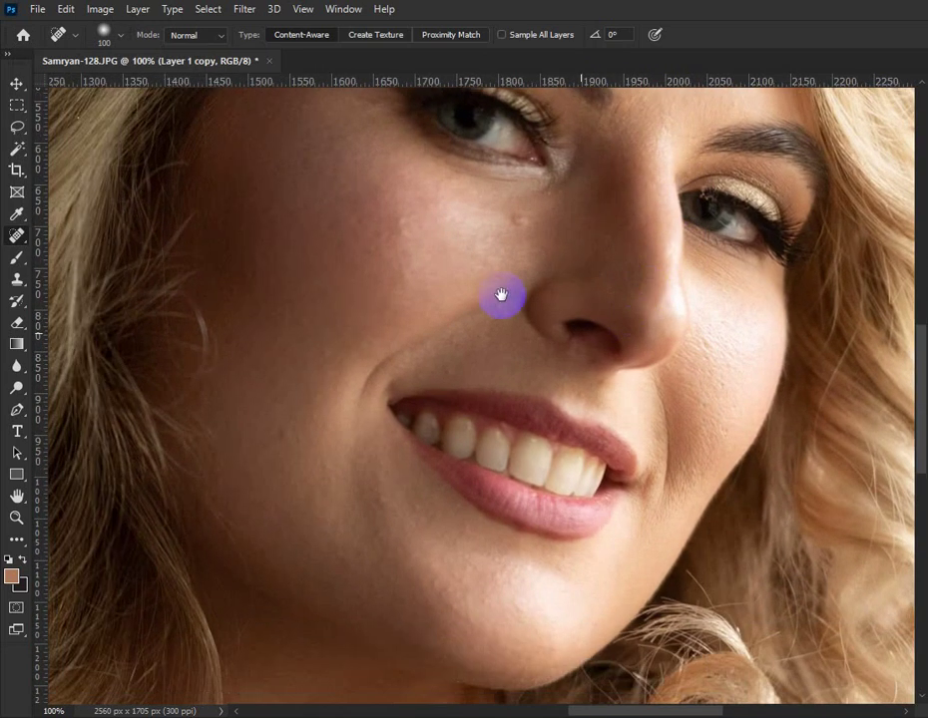
pyautogui.click(382, 223)
pyautogui.click(521, 226)
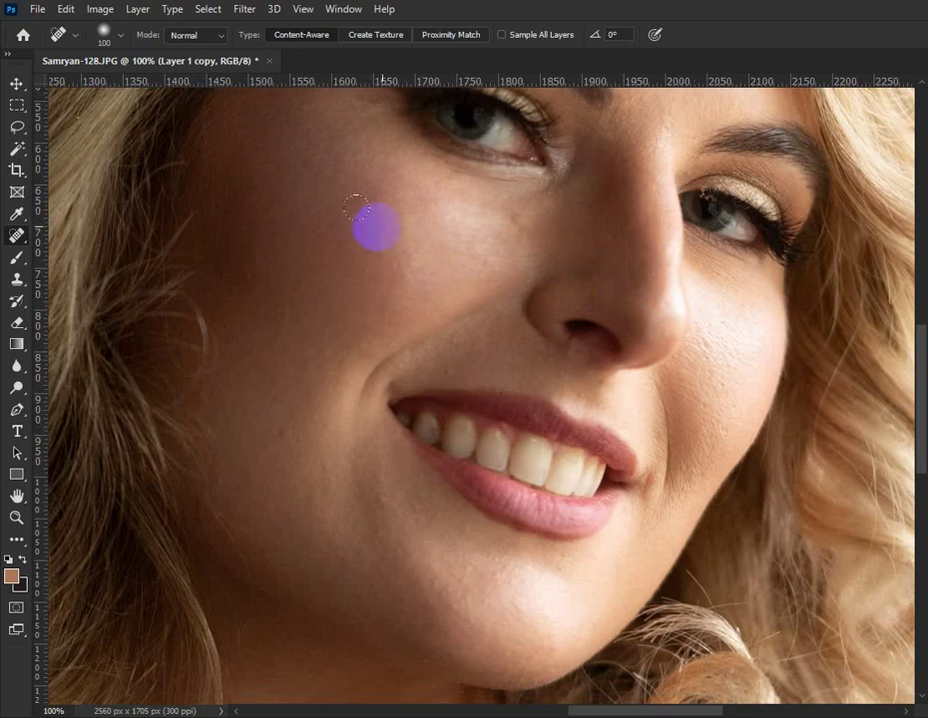
pyautogui.click(382, 267)
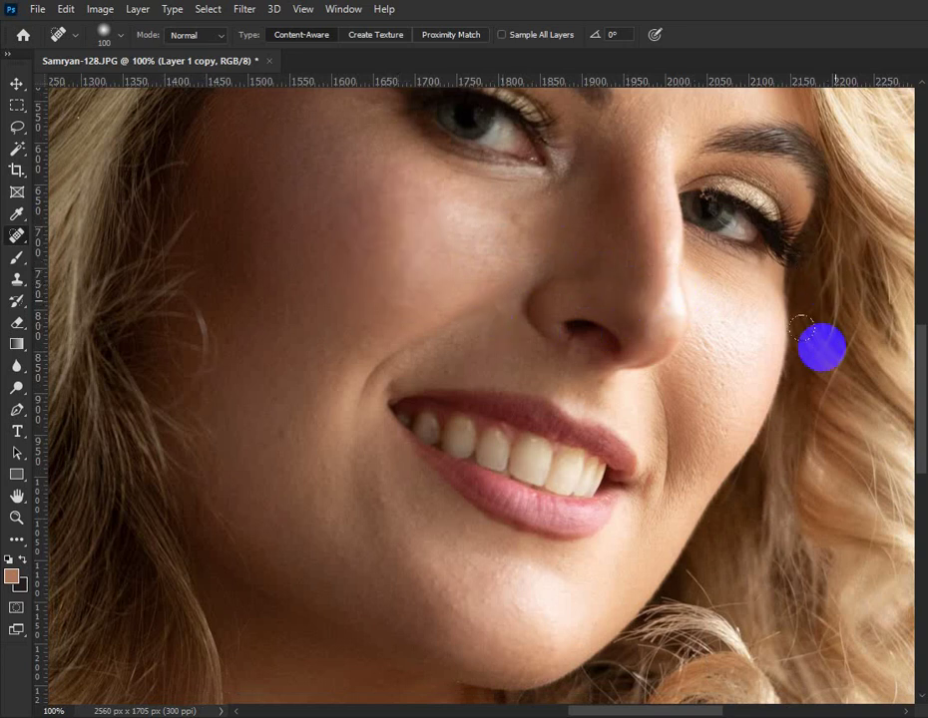
# Heal two more blemishes on the forehead
pyautogui.moveTo(745, 365); pyautogui.dragTo(749, 464)
pyautogui.moveTo(712, 410); pyautogui.dragTo(714, 515)
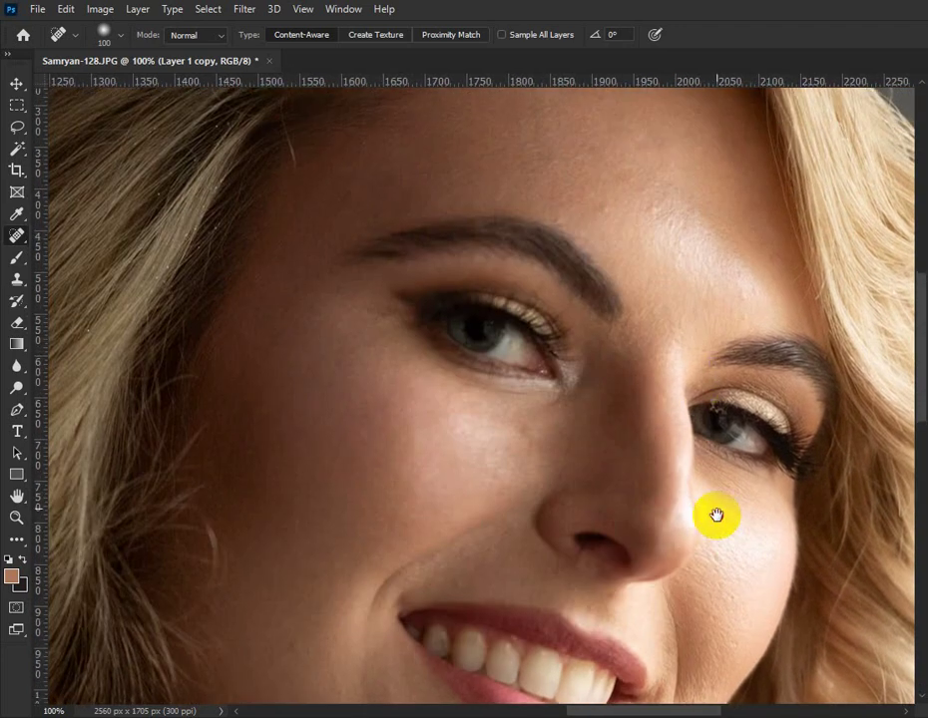
pyautogui.moveTo(698, 415); pyautogui.dragTo(700, 488)
pyautogui.click(650, 279)
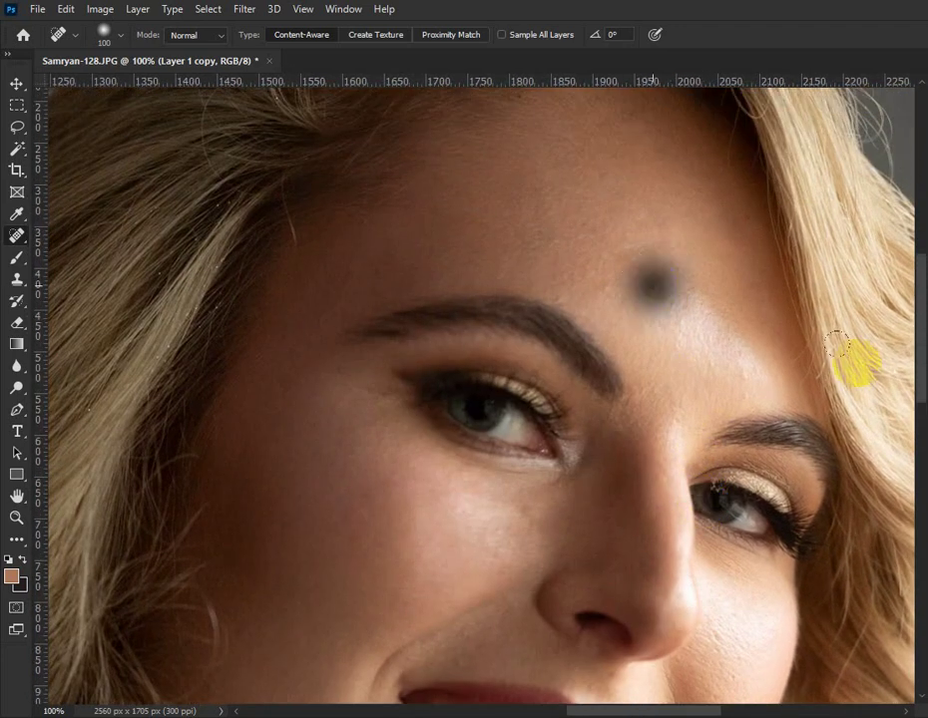
pyautogui.click(610, 283)
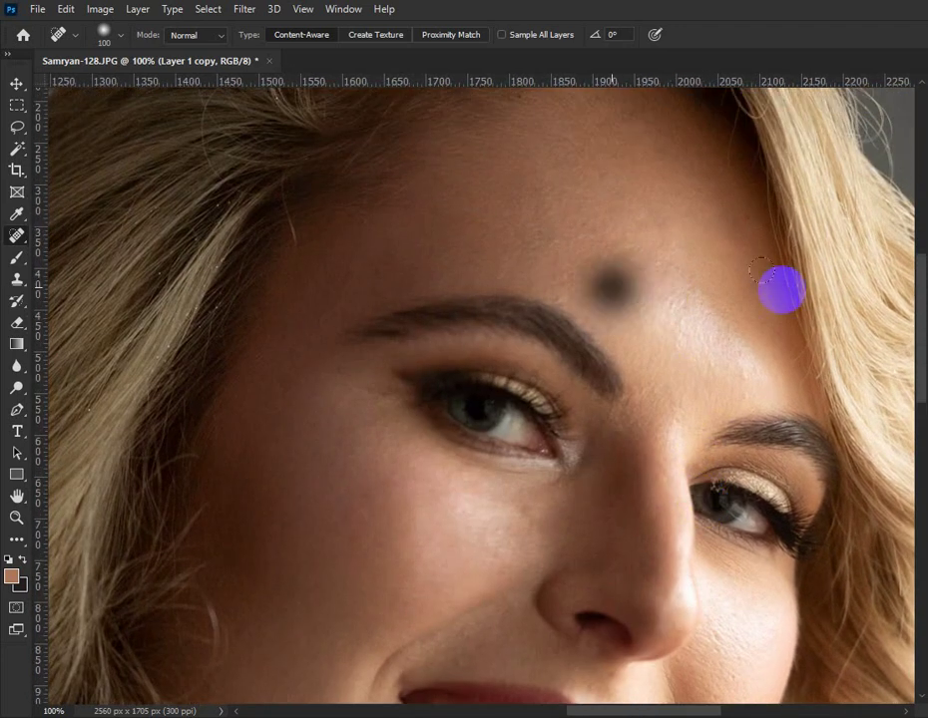
# Heal the blemishes on the chin, both cheeks and near the lip corner
pyautogui.moveTo(735, 519)
pyautogui.mouseDown()
pyautogui.moveTo(680, 424)
pyautogui.moveTo(712, 417)
pyautogui.mouseUp()
pyautogui.moveTo(771, 326); pyautogui.dragTo(835, 216)
pyautogui.moveTo(773, 348); pyautogui.dragTo(772, 263)
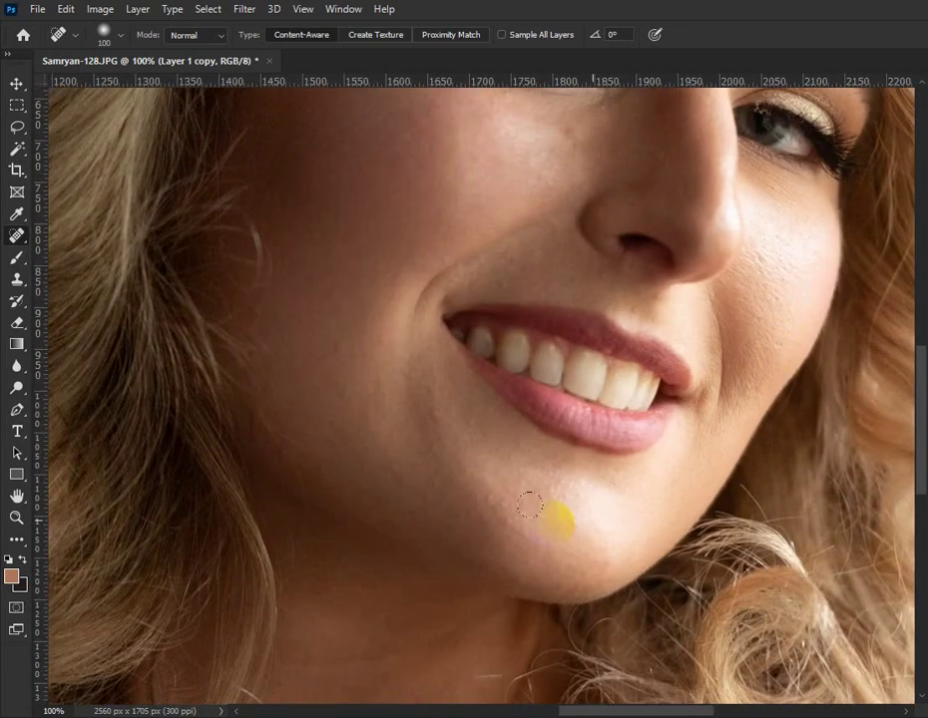
pyautogui.click(503, 510)
pyautogui.click(437, 414)
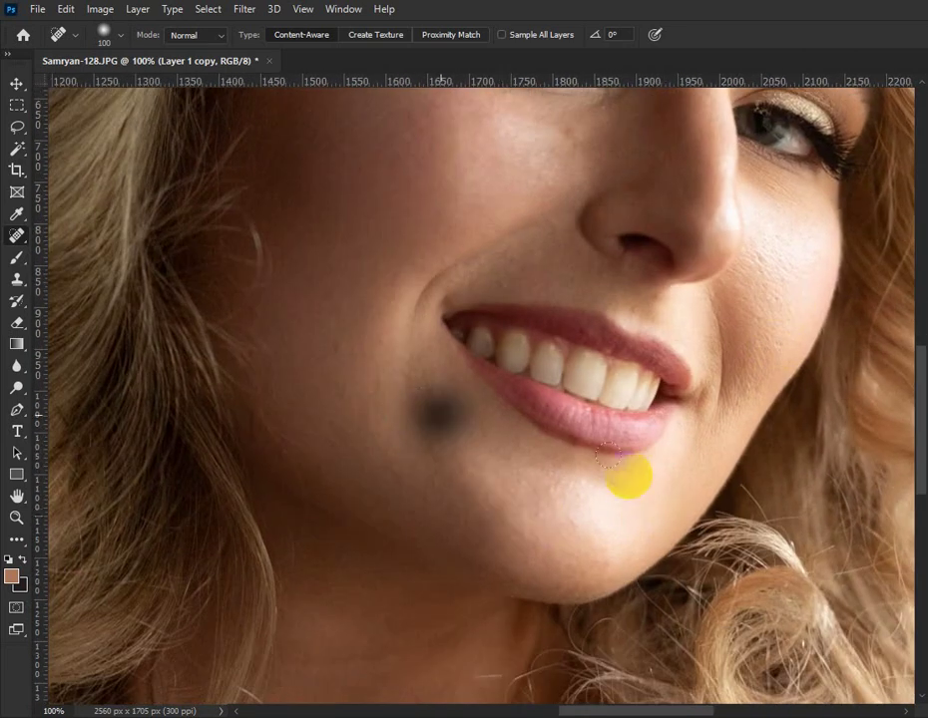
pyautogui.click(361, 391)
pyautogui.click(338, 349)
pyautogui.click(853, 439)
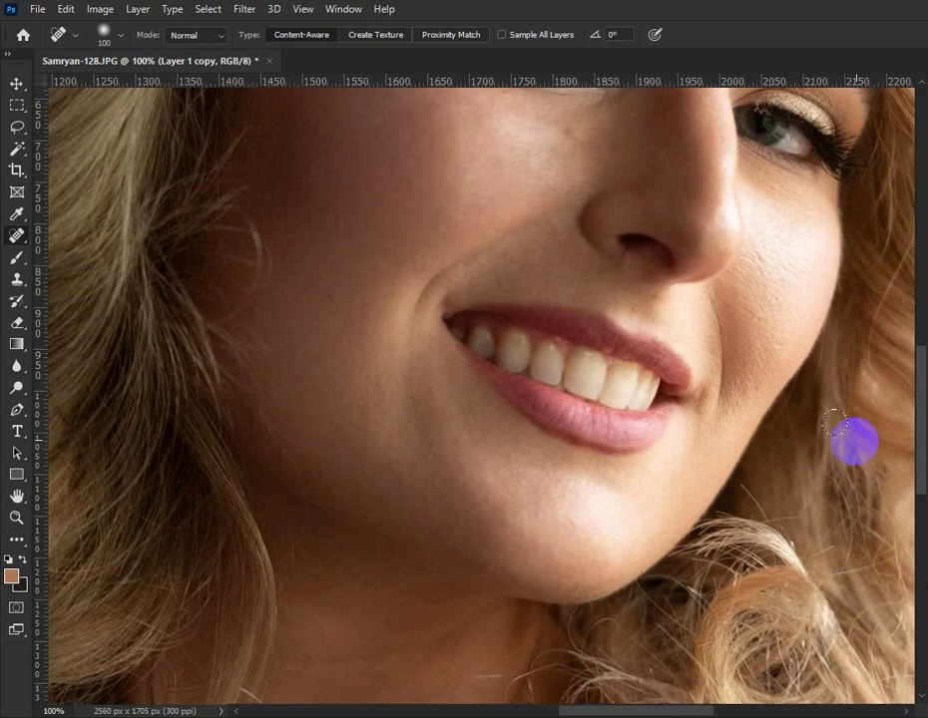
pyautogui.click(688, 399)
pyautogui.moveTo(694, 402); pyautogui.dragTo(654, 503)
pyautogui.click(716, 439)
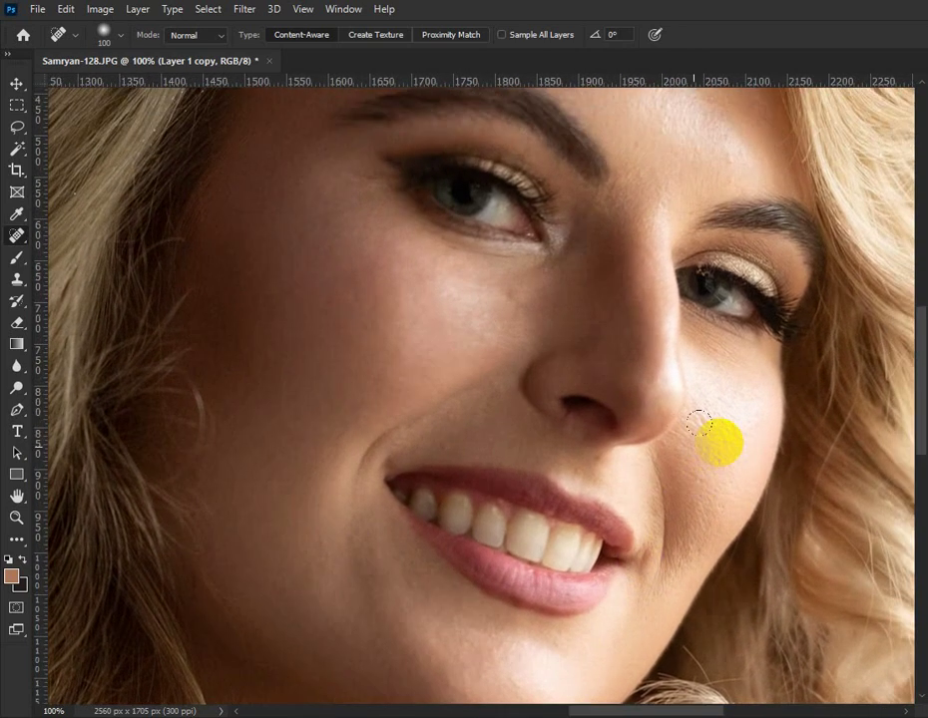
# Pan and zoom around the smile to check the healed skin
pyautogui.moveTo(695, 414); pyautogui.dragTo(814, 464)
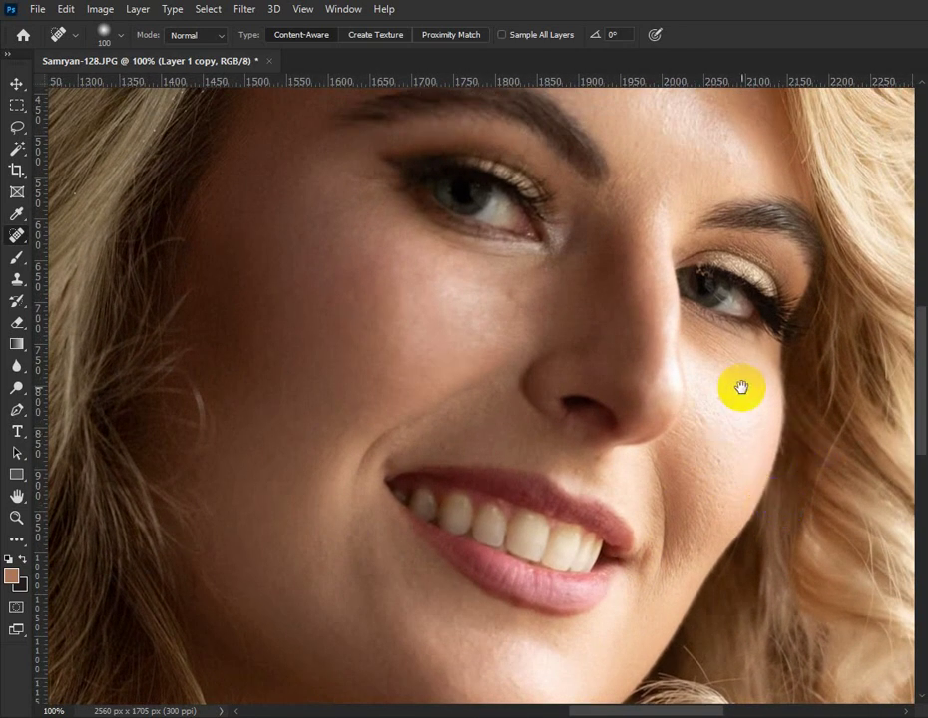
pyautogui.scroll(3, 739, 404)
pyautogui.scroll(5, 726, 372)
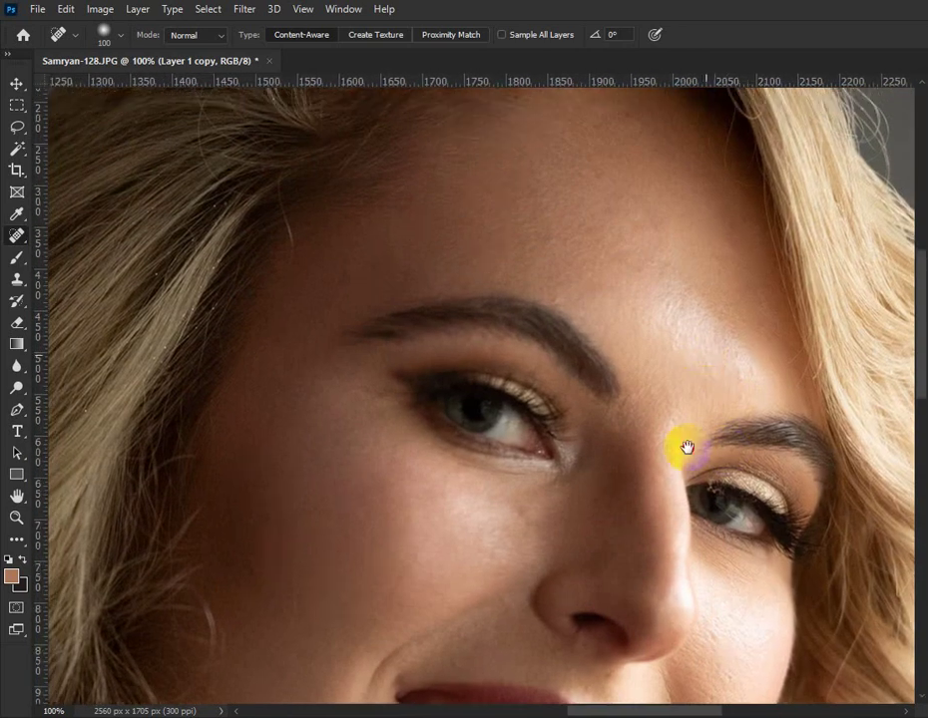
pyautogui.scroll(7, 687, 447)
pyautogui.scroll(-1, 694, 489)
pyautogui.scroll(-2, 720, 483)
pyautogui.scroll(-3, 710, 402)
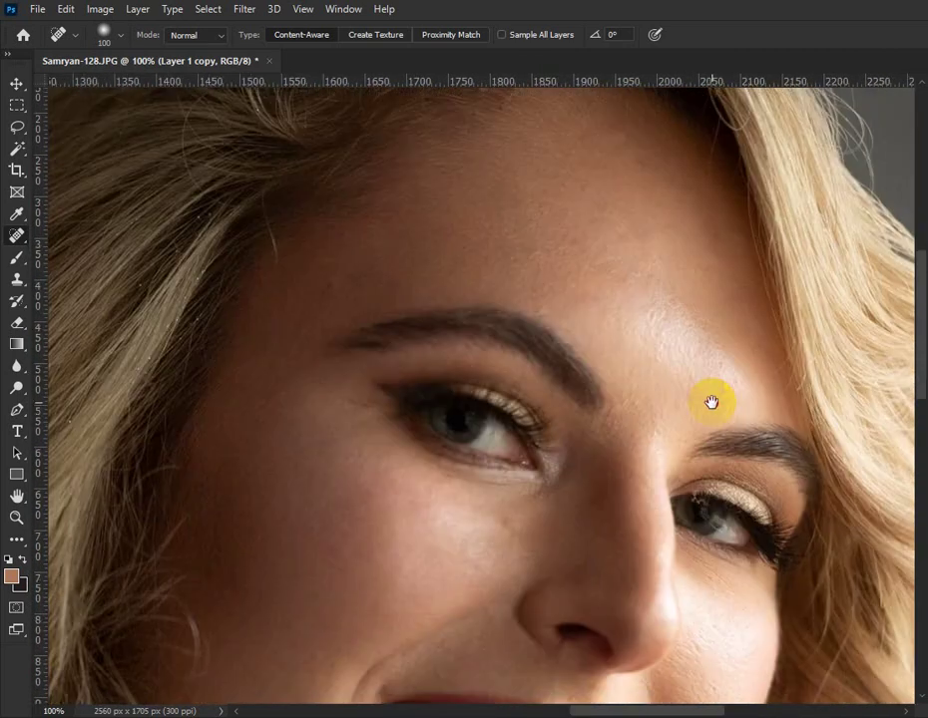
pyautogui.scroll(-3, 709, 324)
pyautogui.moveTo(793, 523); pyautogui.dragTo(803, 424)
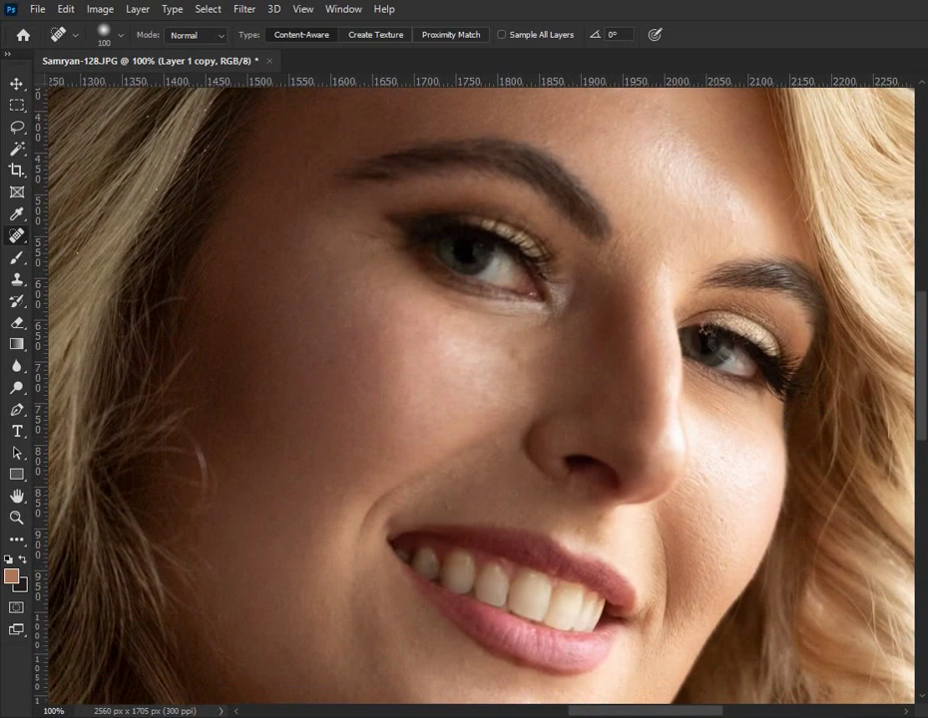
# Stamp the visible retouching into a new Layer 3, then close the Filter menu unused
pyautogui.hotkey('alt', '[')
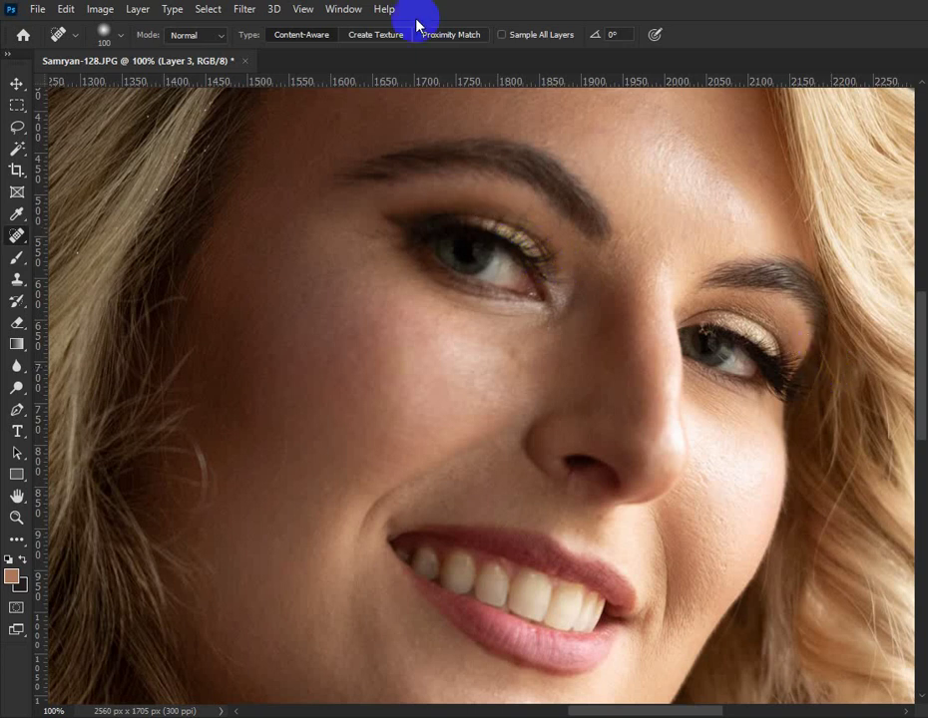
pyautogui.click(245, 10)
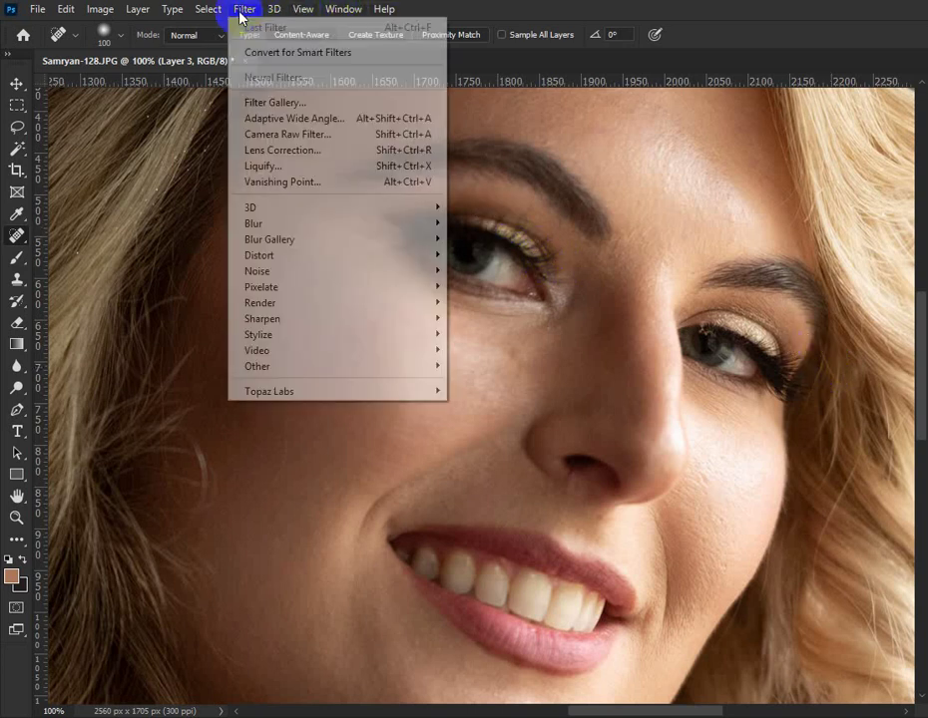
pyautogui.click(703, 139)
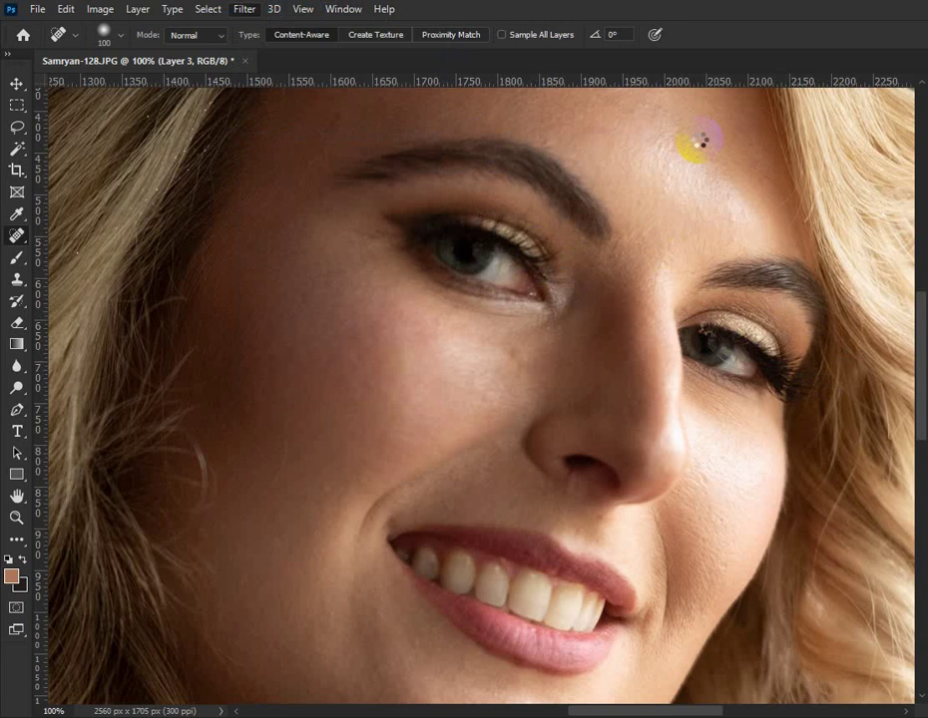
# Open Layer 3 in Camera Raw, check the eyes at 100%, then fit the whole photo
pyautogui.hotkey('shift', 'ctrl', 'a')
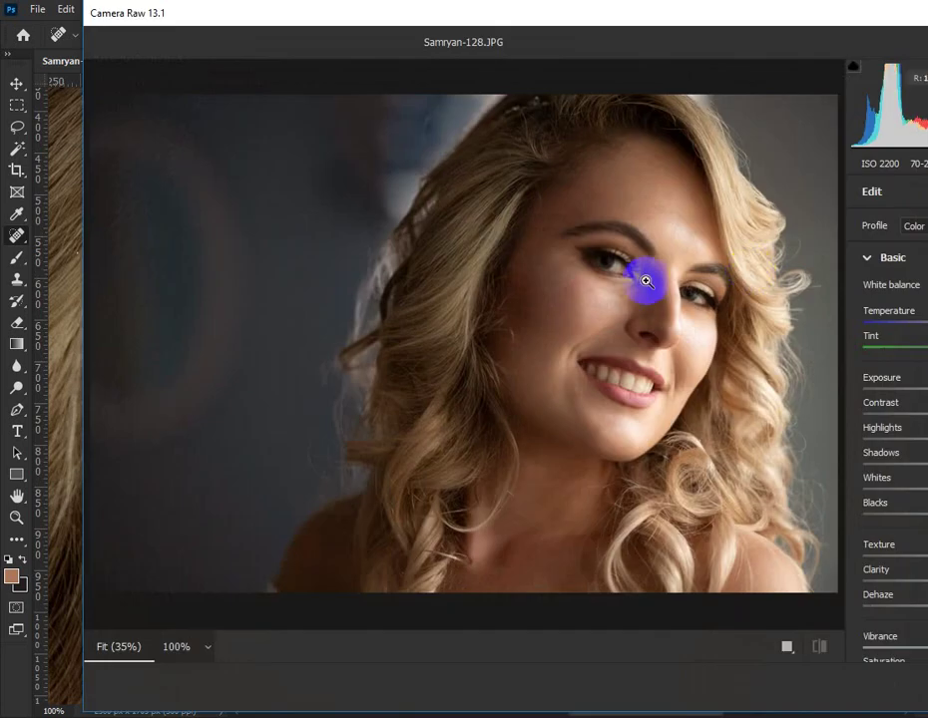
pyautogui.moveTo(644, 287); pyautogui.dragTo(916, 354)
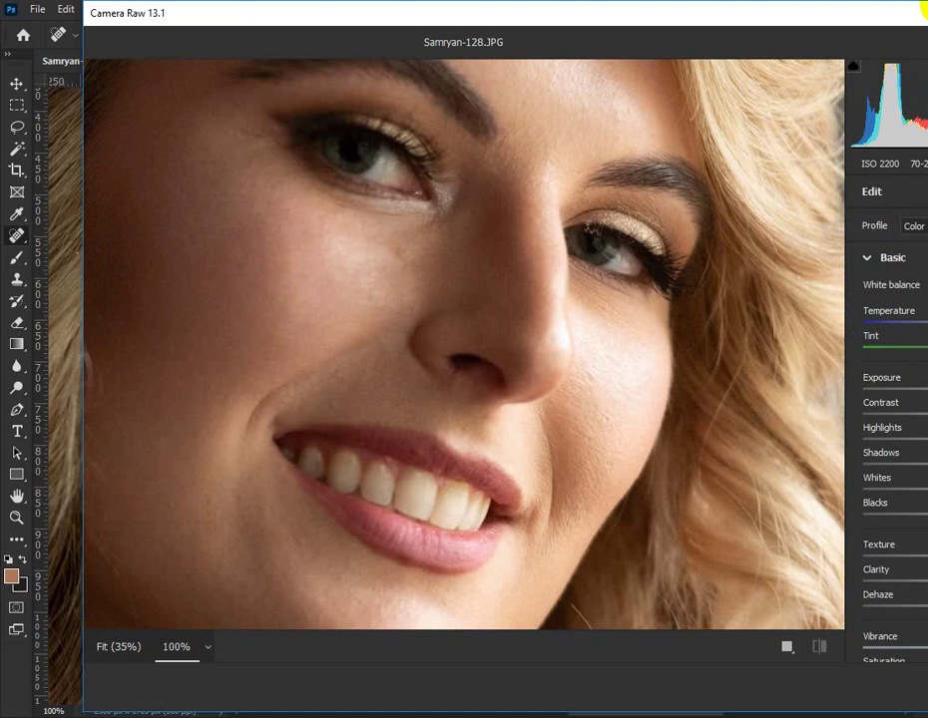
pyautogui.moveTo(499, 13); pyautogui.dragTo(577, 13)
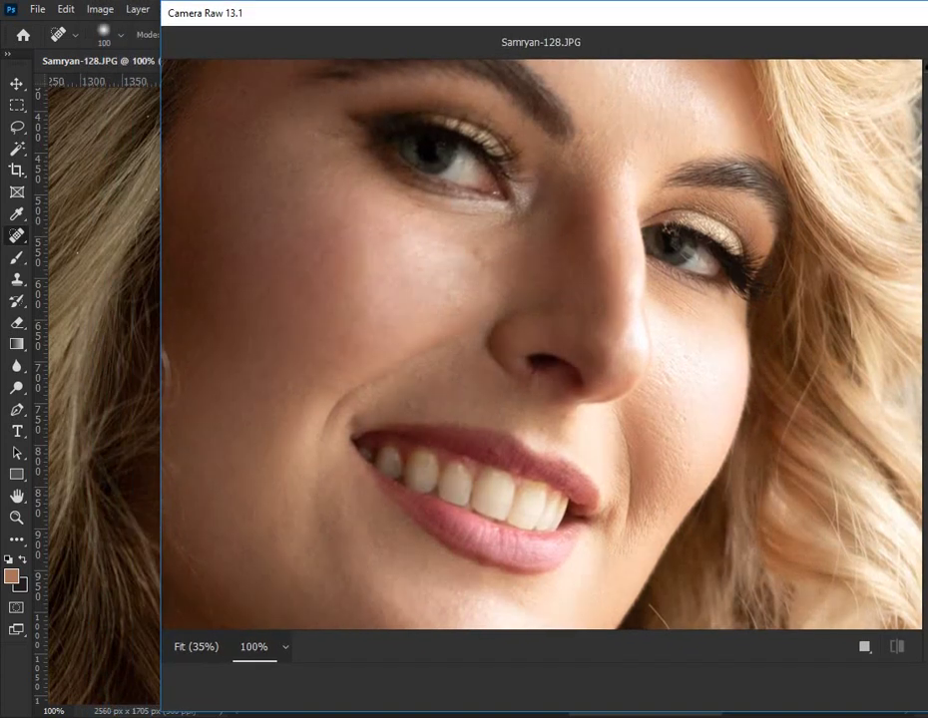
pyautogui.moveTo(790, 342); pyautogui.dragTo(768, 343)
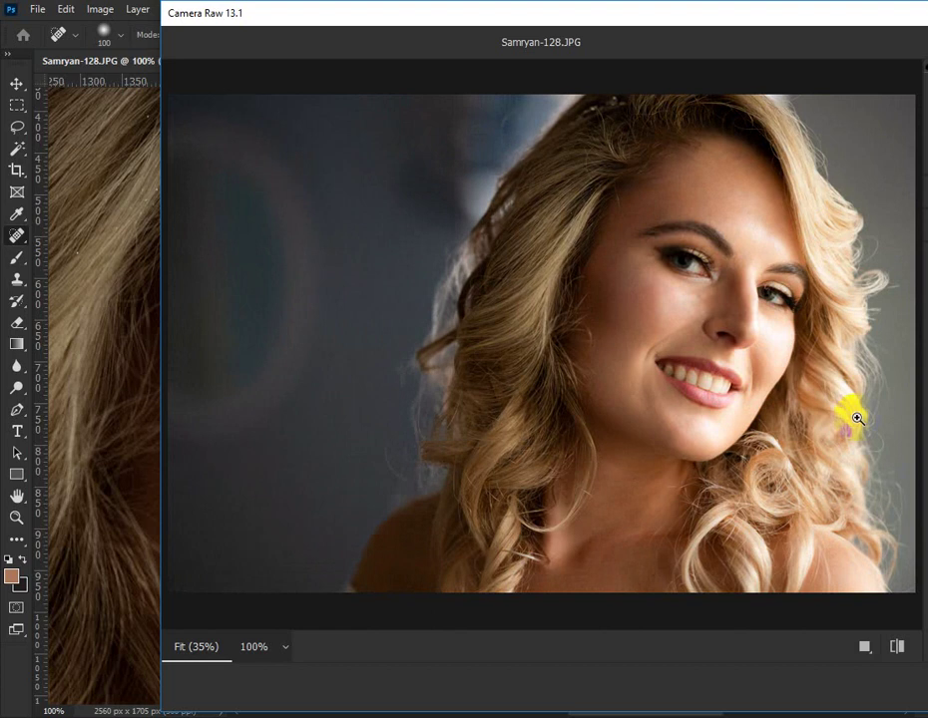
# Inspect the nose and mouth at 100% and compare against the original skin
pyautogui.click(803, 379)
pyautogui.click(592, 381)
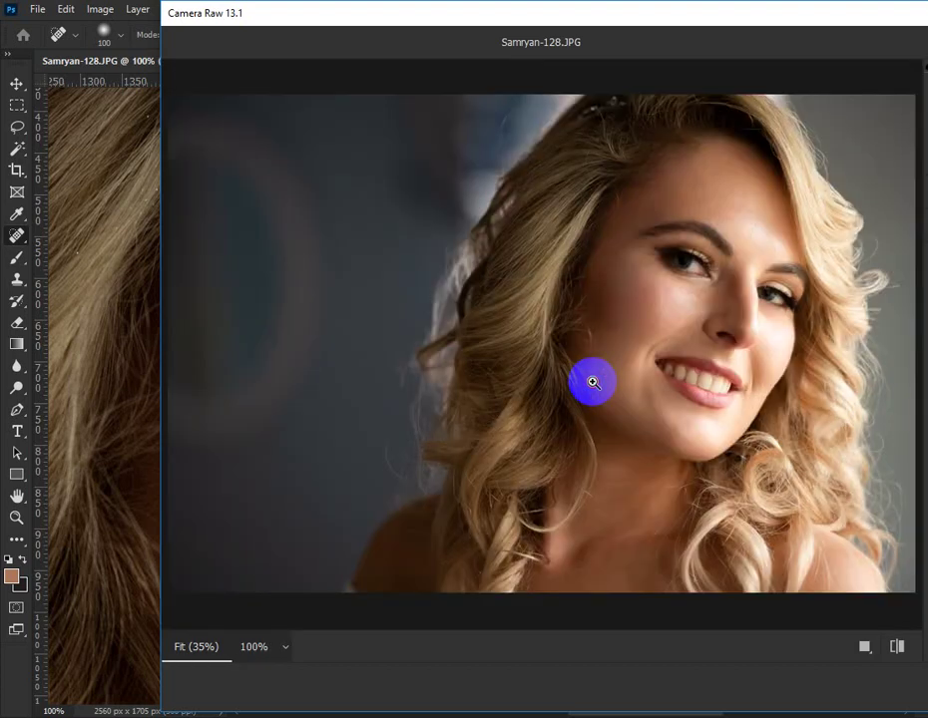
pyautogui.click(678, 336)
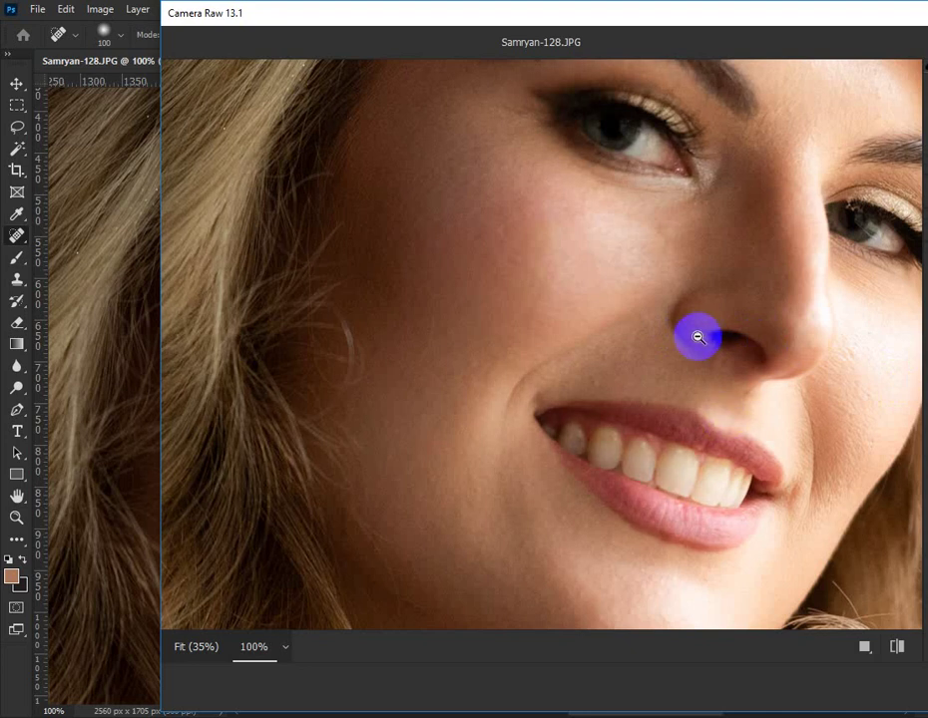
pyautogui.moveTo(711, 209)
pyautogui.mouseDown()
pyautogui.moveTo(660, 327)
pyautogui.moveTo(609, 327)
pyautogui.moveTo(646, 285)
pyautogui.moveTo(700, 302)
pyautogui.mouseUp()
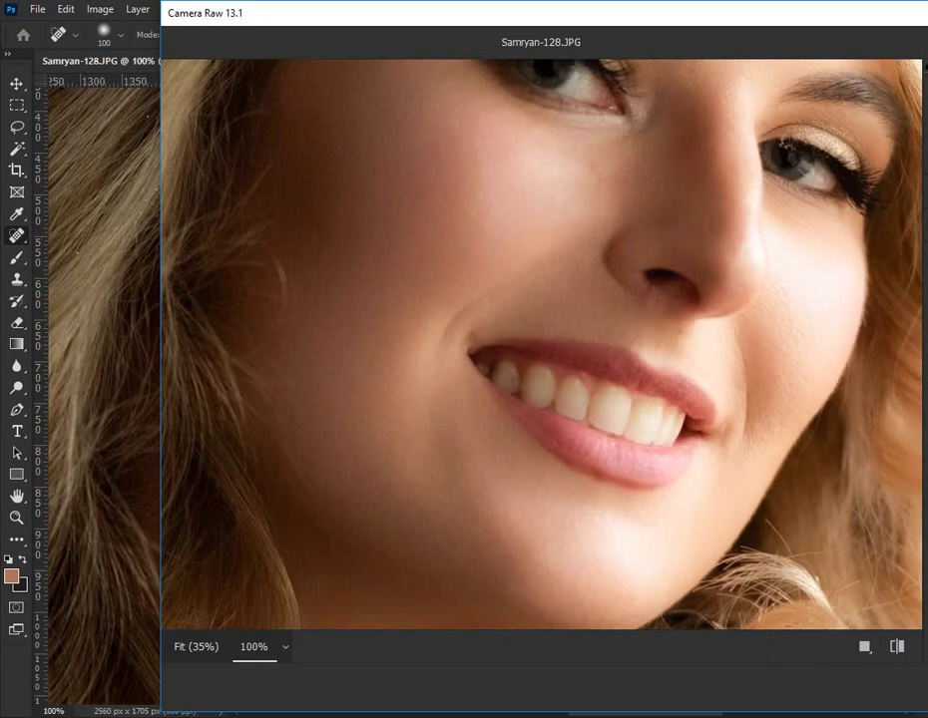
pyautogui.press('\\')
# Inspect the chin, nose and mouth at 100%, then return to the whole portrait
pyautogui.click(737, 442)
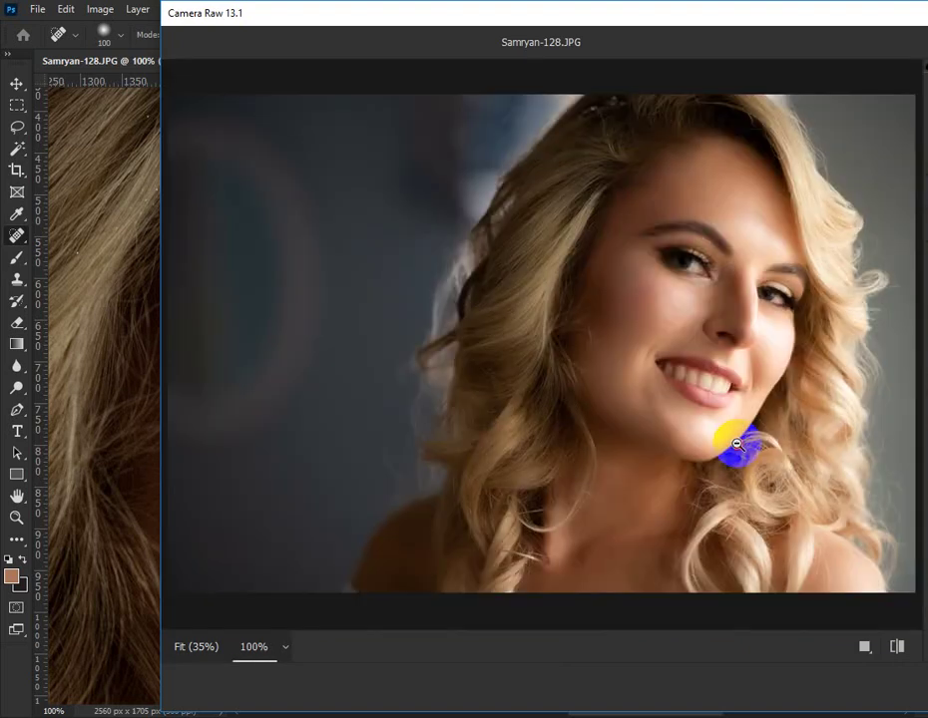
pyautogui.click(738, 442)
pyautogui.moveTo(613, 314); pyautogui.dragTo(691, 479)
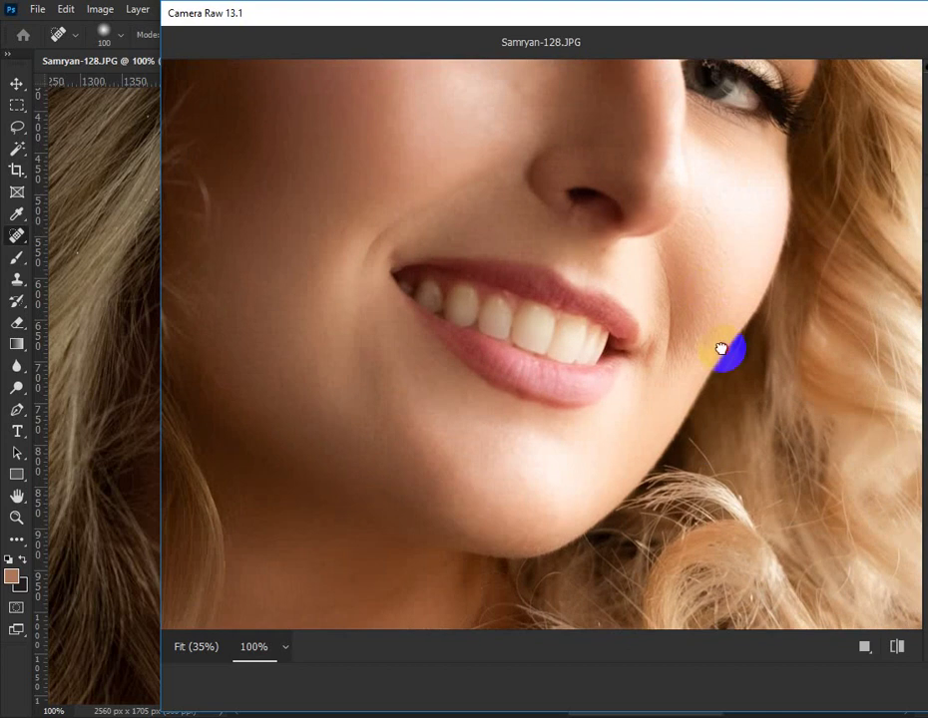
pyautogui.moveTo(720, 348); pyautogui.dragTo(764, 408)
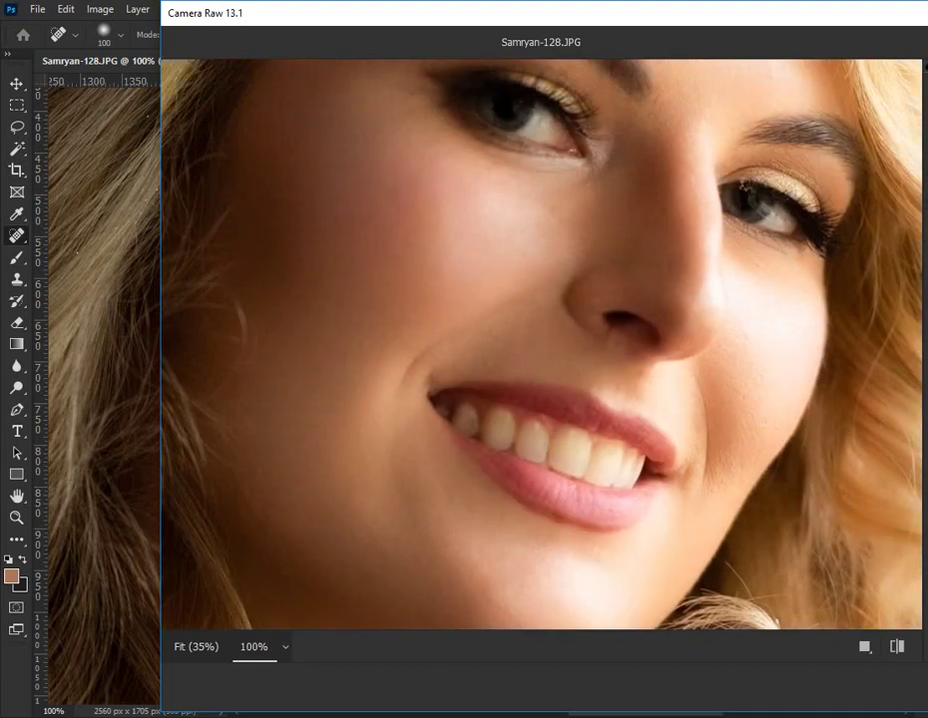
pyautogui.click(739, 497)
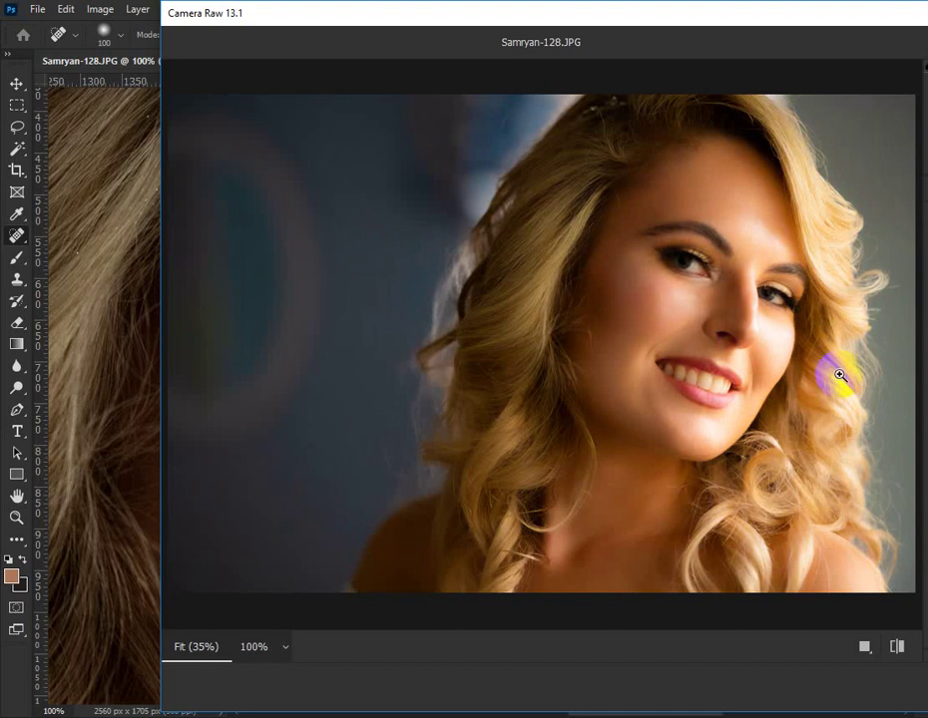
pyautogui.click(745, 284)
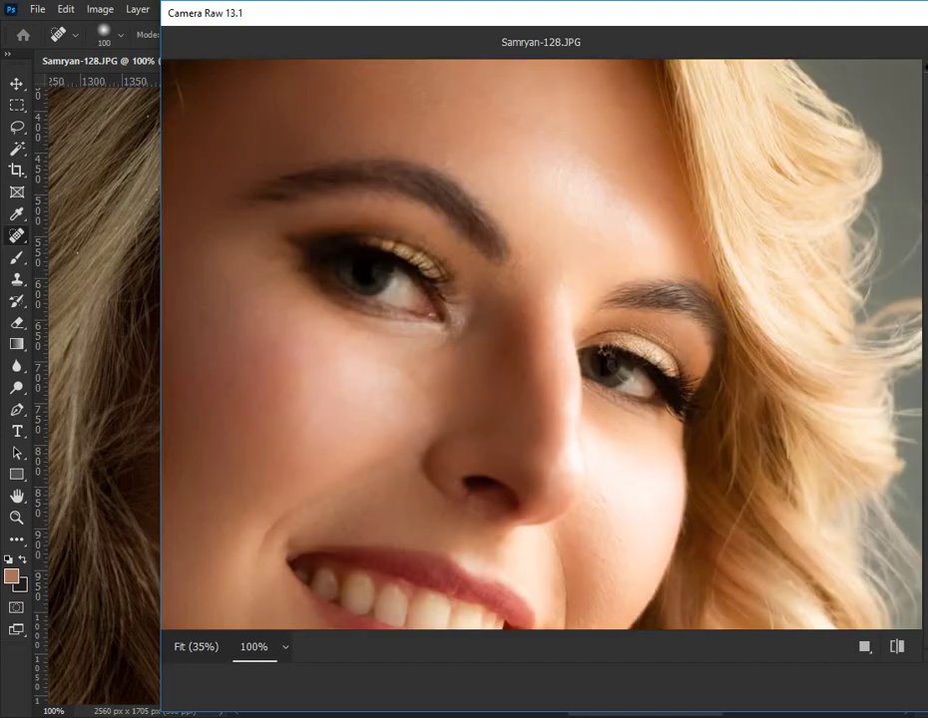
pyautogui.click(666, 500)
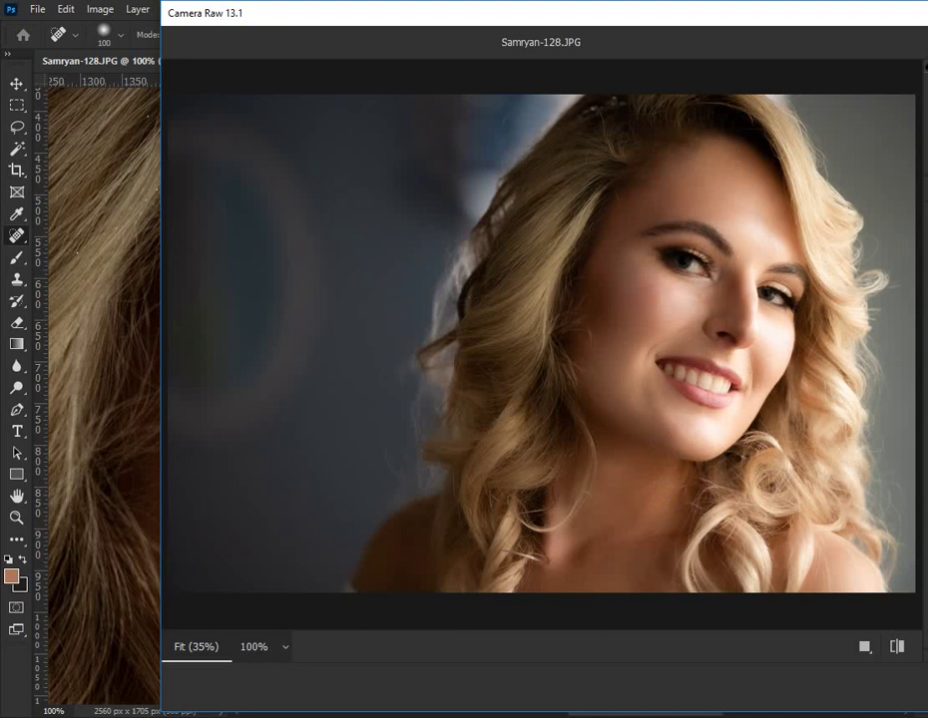
pyautogui.click(839, 508)
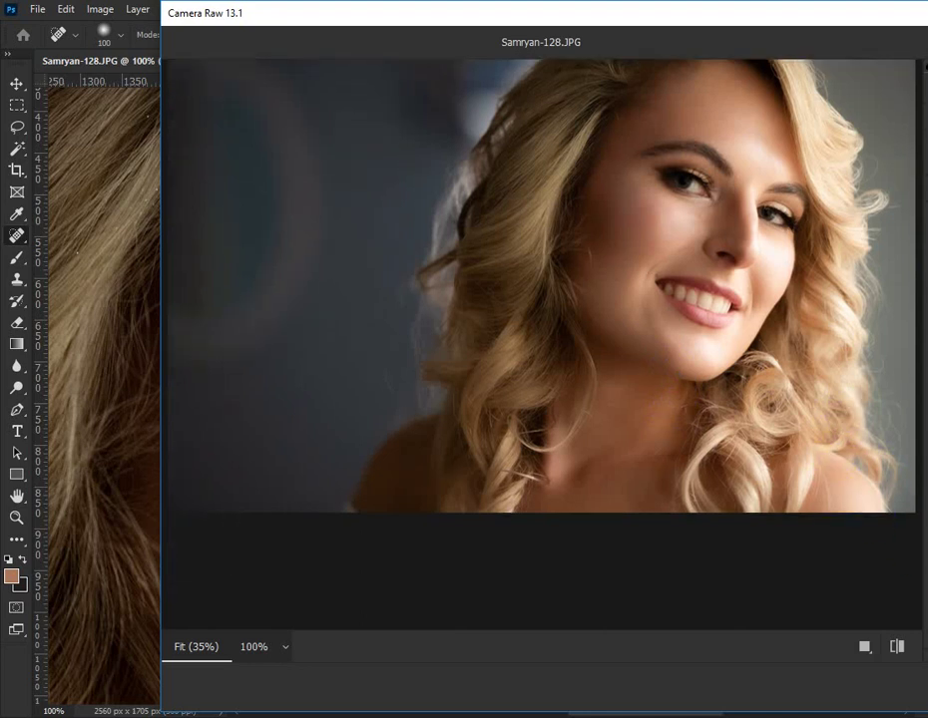
pyautogui.click(790, 476)
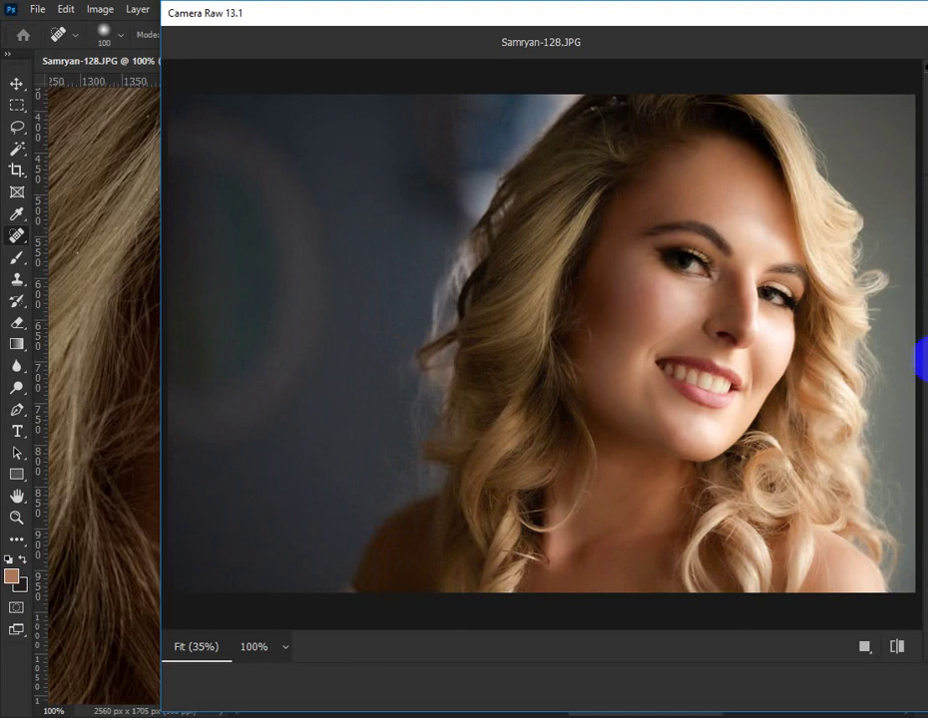
pyautogui.click(730, 252)
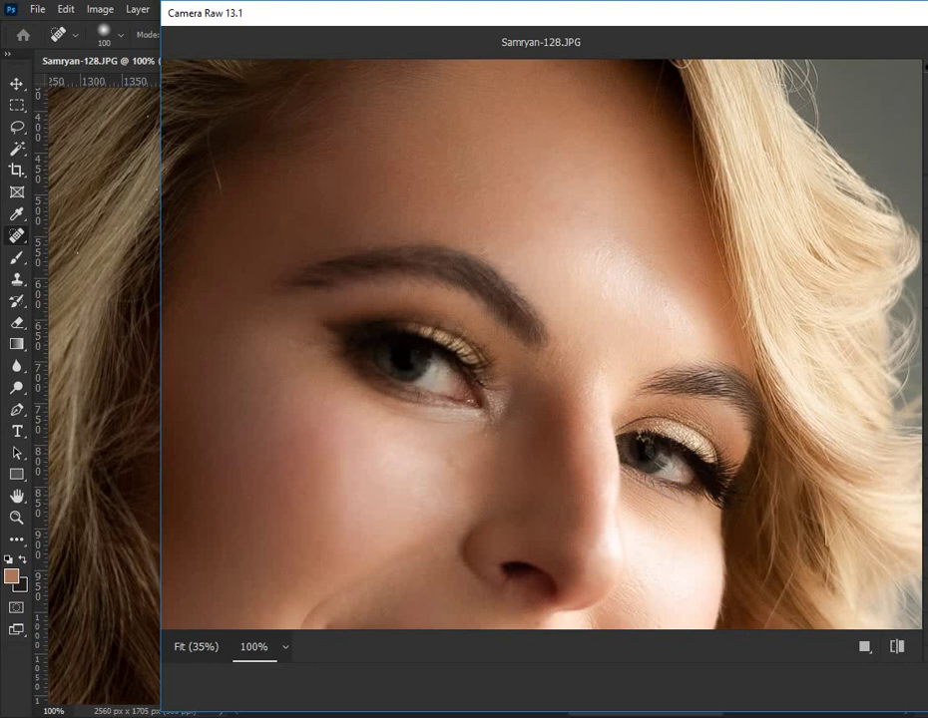
pyautogui.moveTo(635, 381)
pyautogui.mouseDown()
pyautogui.moveTo(624, 379)
pyautogui.moveTo(635, 383)
pyautogui.mouseUp()
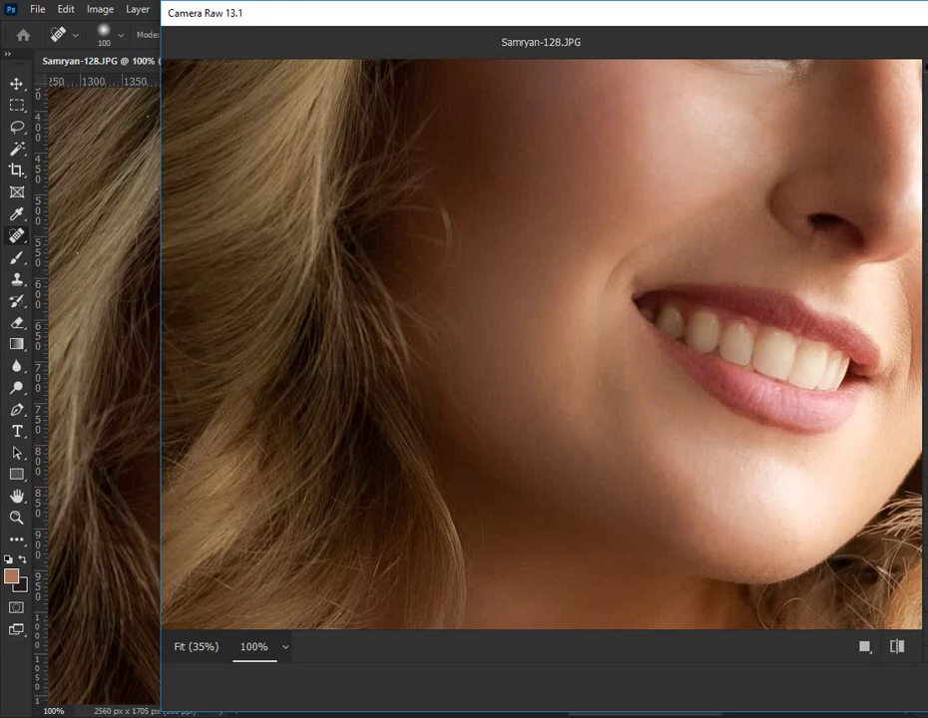
pyautogui.moveTo(800, 328); pyautogui.dragTo(768, 327)
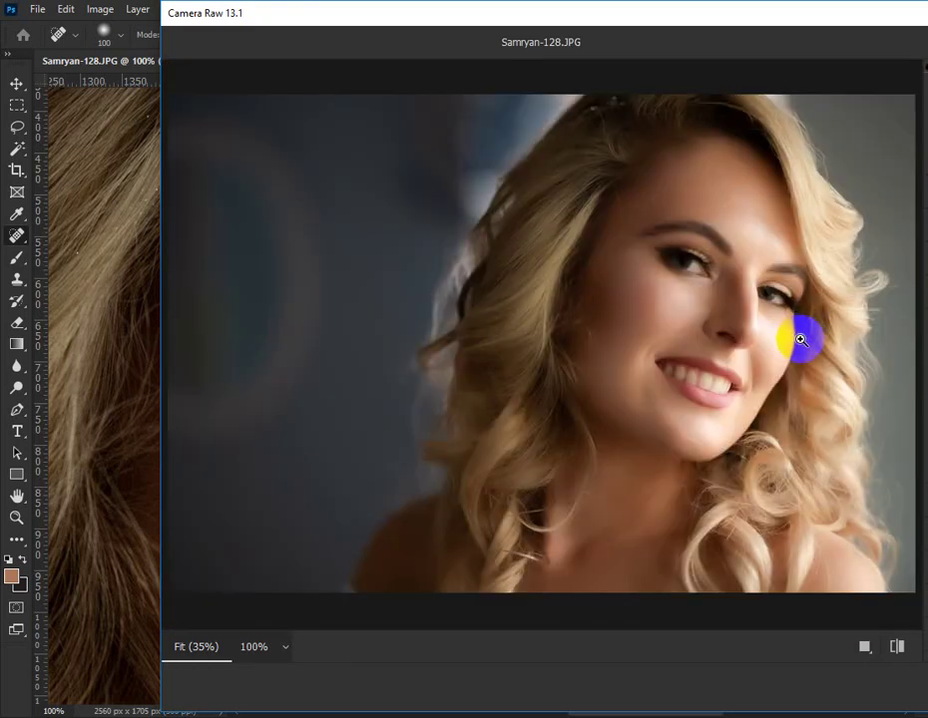
pyautogui.click(769, 328)
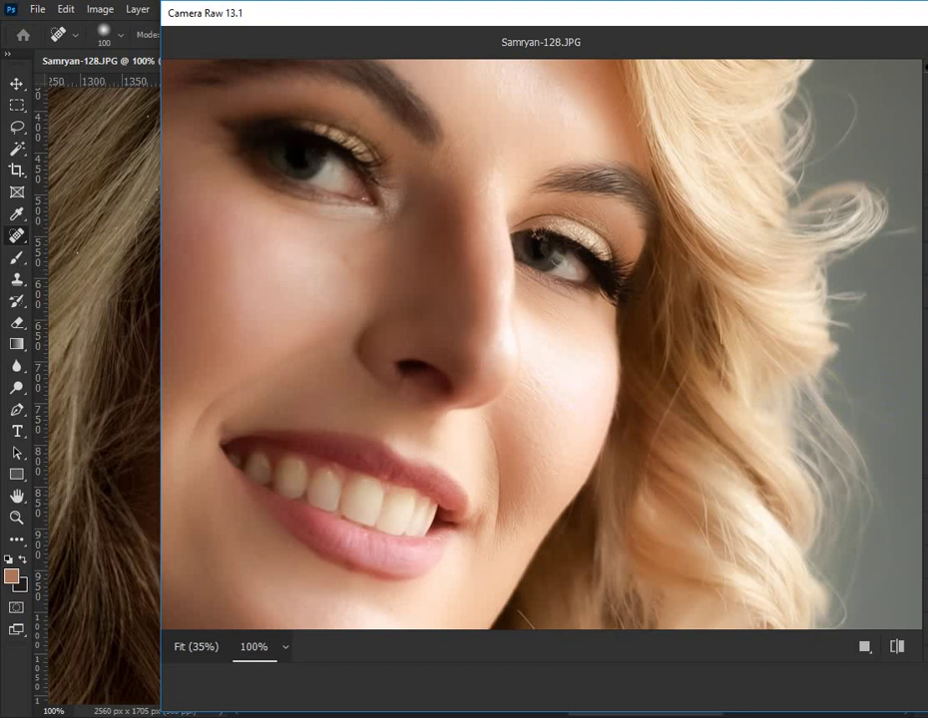
pyautogui.click(632, 393)
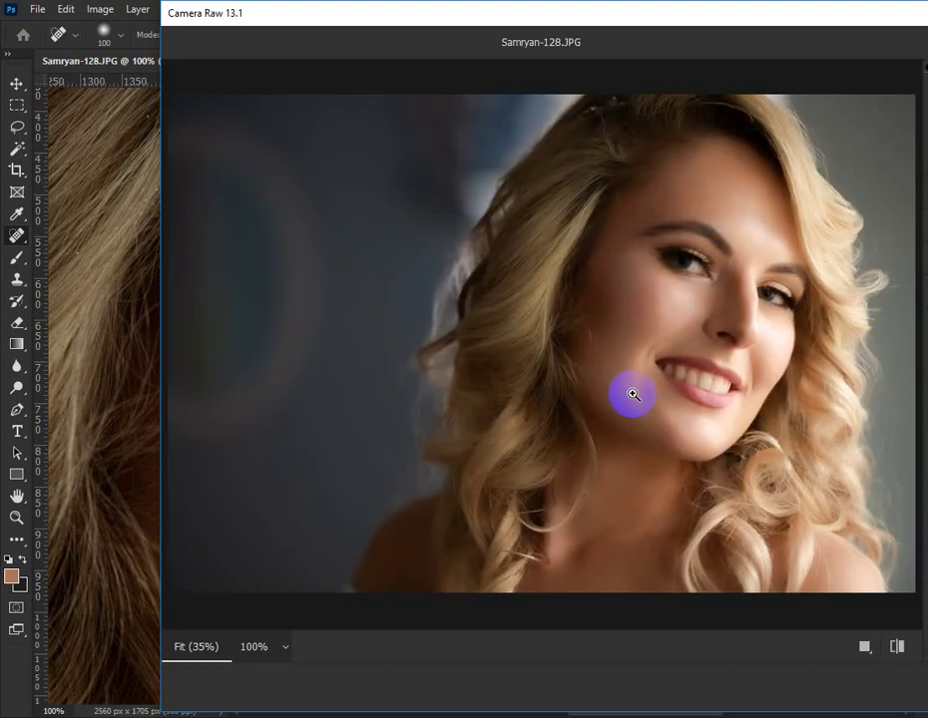
# Check the nose and mouth at 100%, then return to the full portrait
pyautogui.click(730, 327)
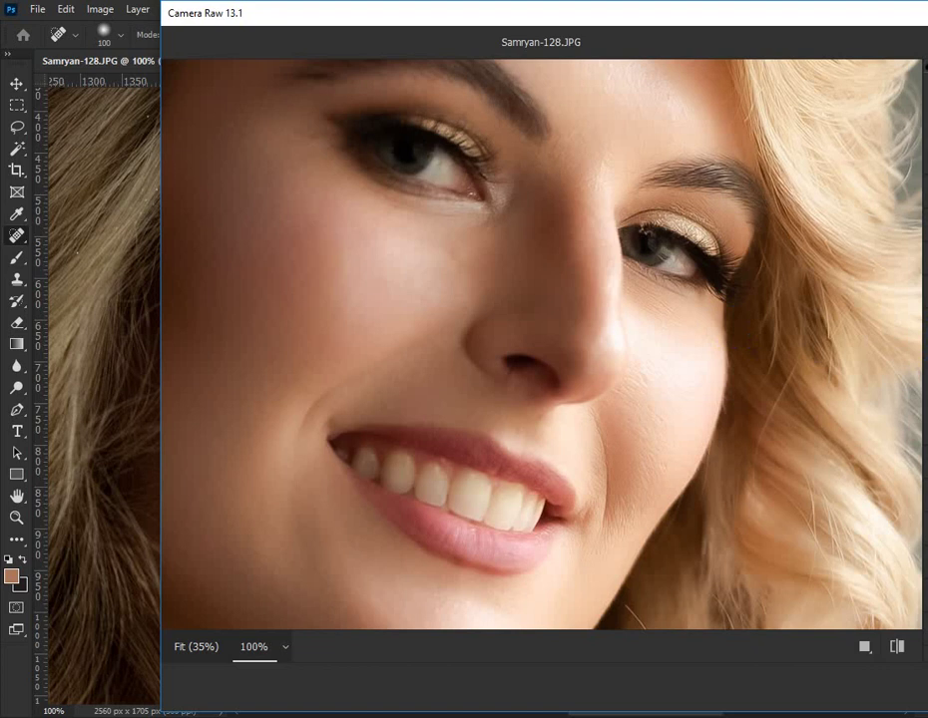
pyautogui.click(613, 420)
pyautogui.click(740, 338)
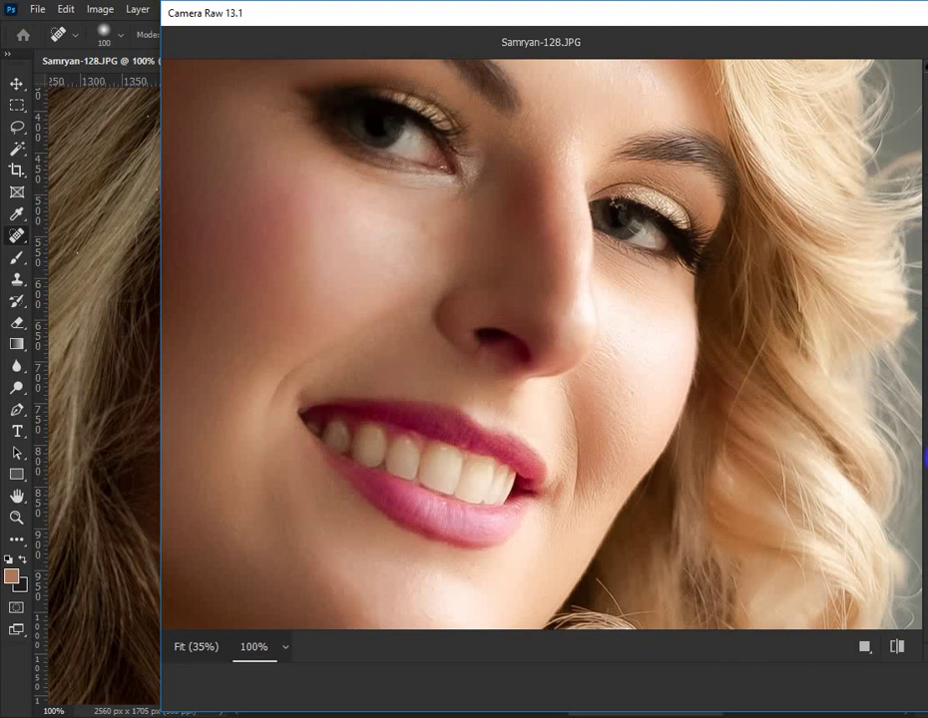
pyautogui.click(701, 422)
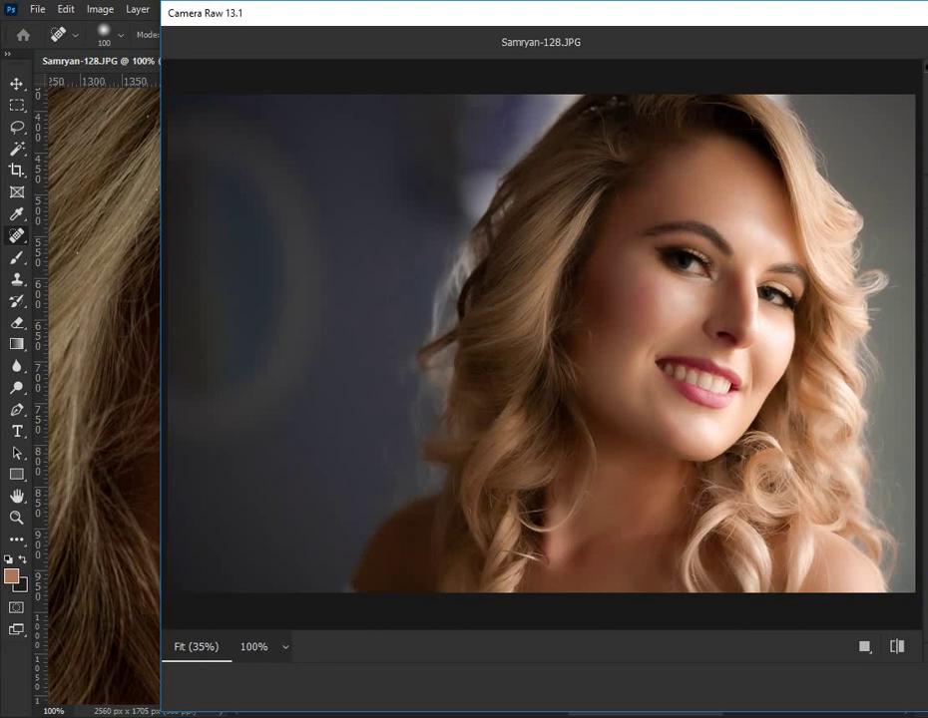
# Toggle the before/after view to compare the edits with the original
pyautogui.press('\\')
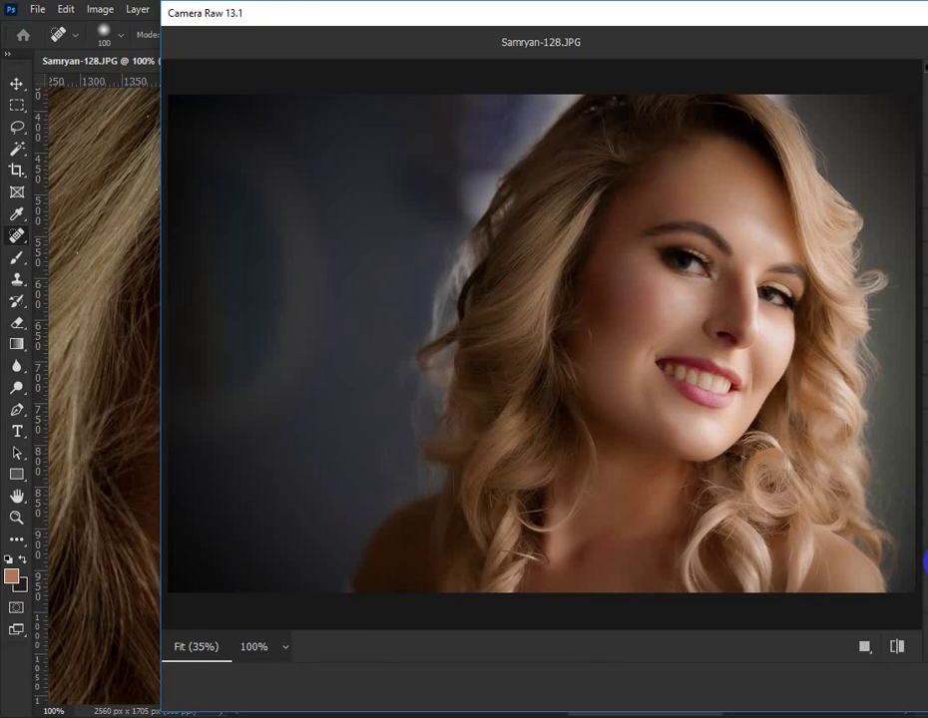
# Inspect the chin and right eye at 100%, then return to the whole photo
pyautogui.click(801, 389)
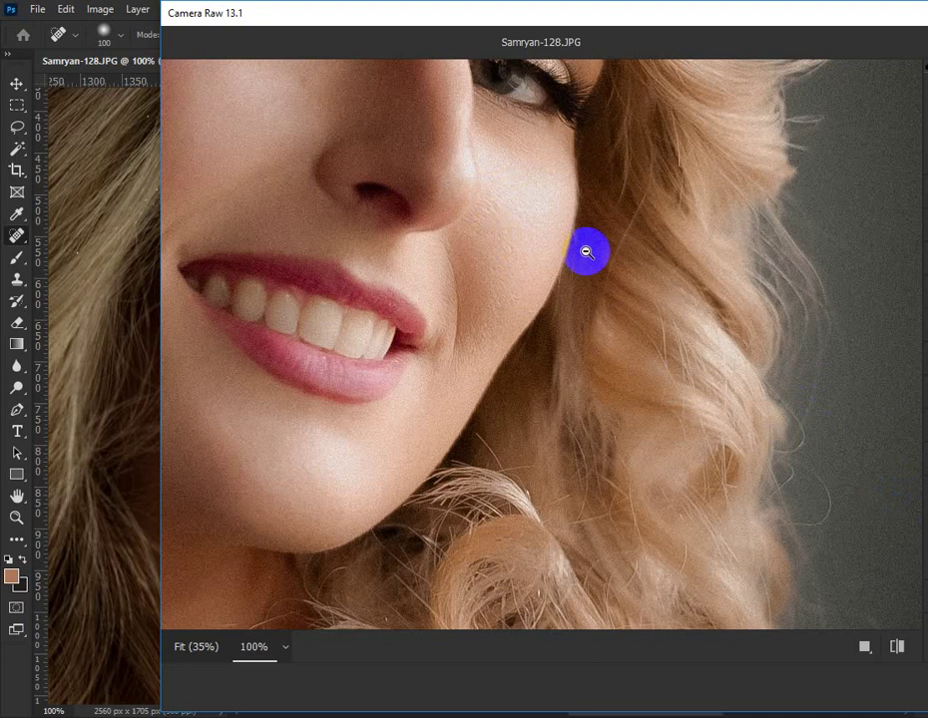
pyautogui.moveTo(586, 250); pyautogui.dragTo(628, 304)
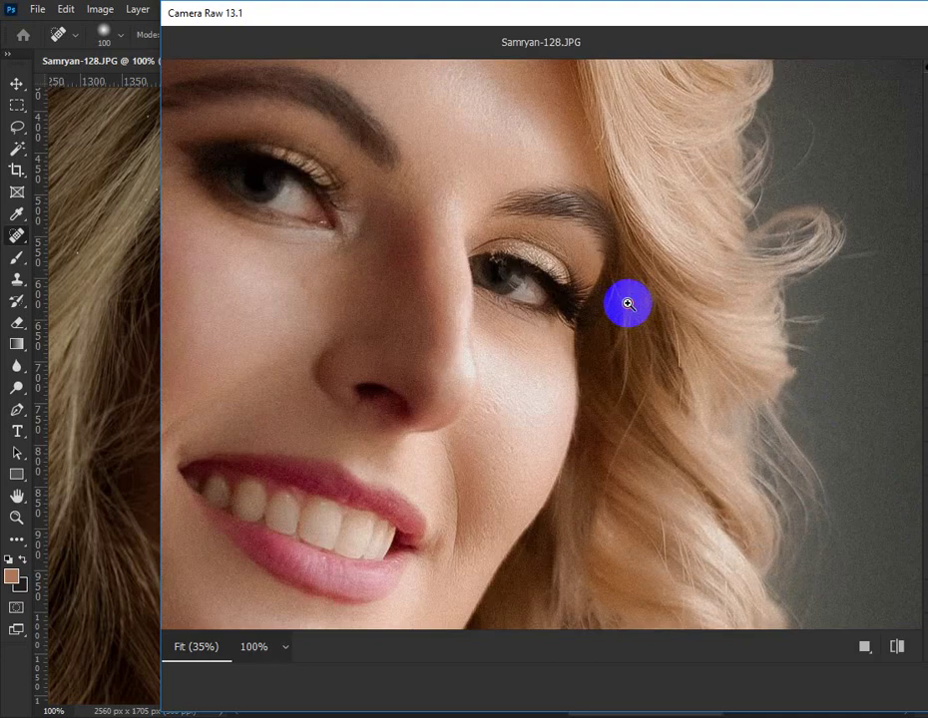
pyautogui.click(627, 304)
pyautogui.click(710, 310)
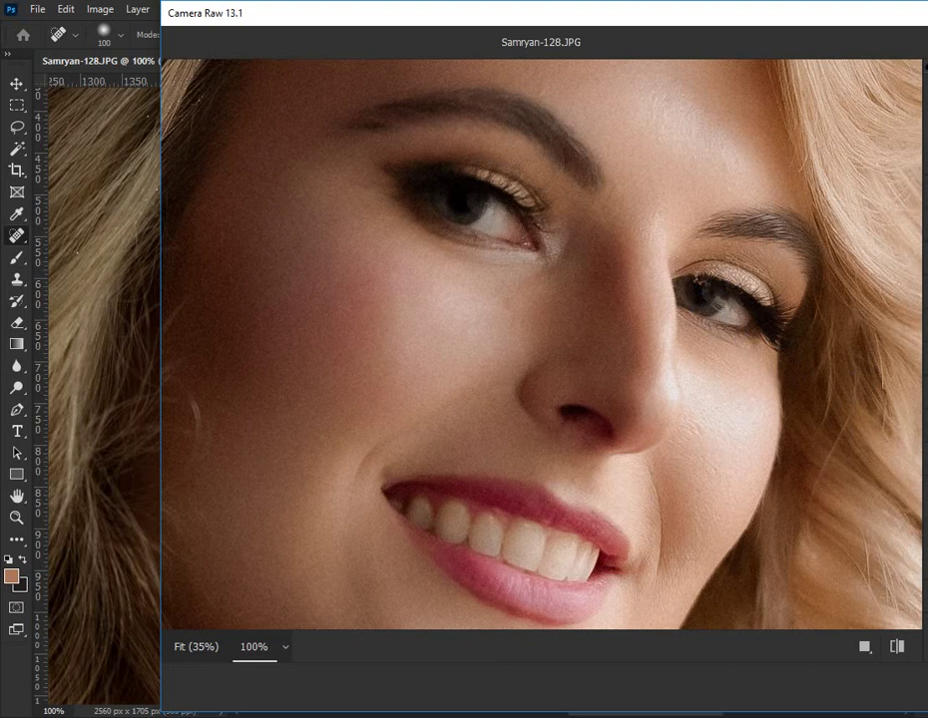
pyautogui.click(793, 465)
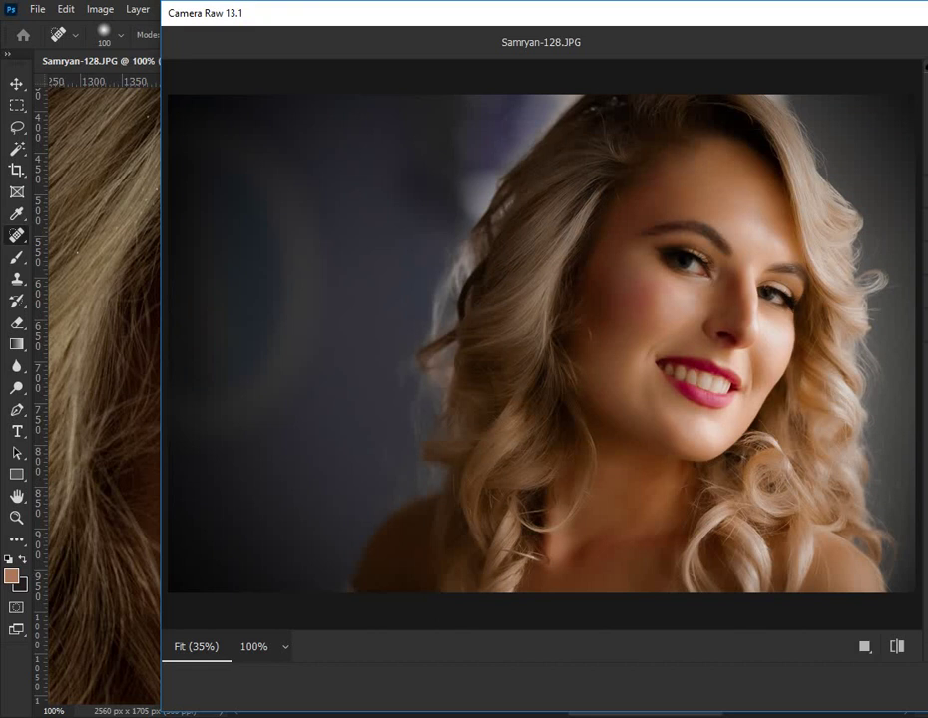
# Check the mouth and cheek at 100%, then zoom out until the whole photo fits
pyautogui.click(735, 373)
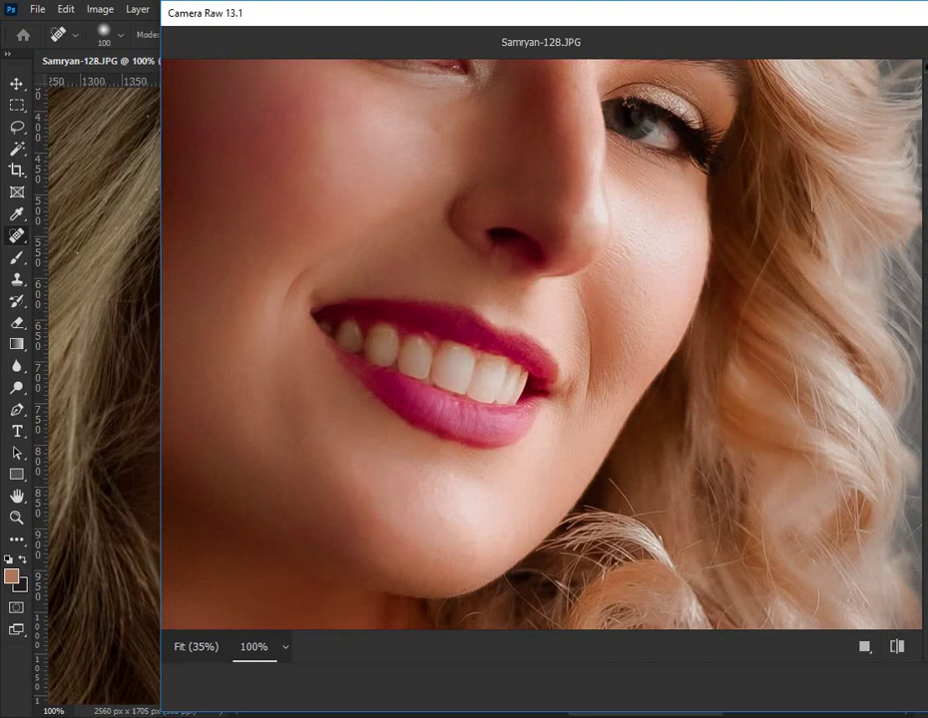
pyautogui.click(770, 379)
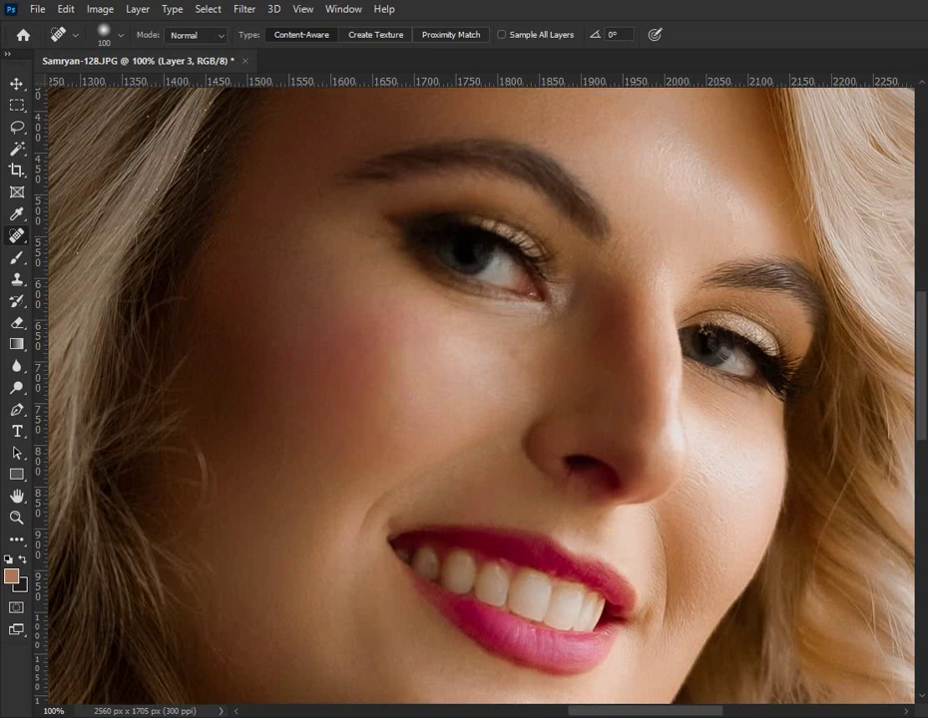
pyautogui.hotkey('ctrl', '-')
pyautogui.hotkey('ctrl', '-')
pyautogui.hotkey('ctrl', '-')
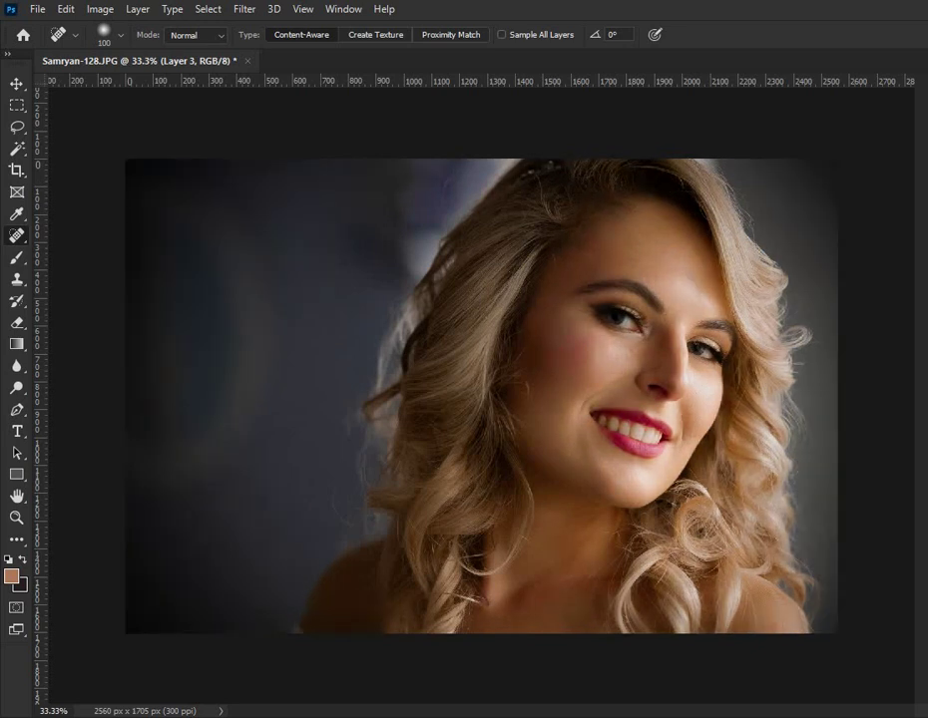
# Zoom in to 100% and pan across the brow, eyes, nose and smiling mouth
pyautogui.hotkey('ctrl', '+')
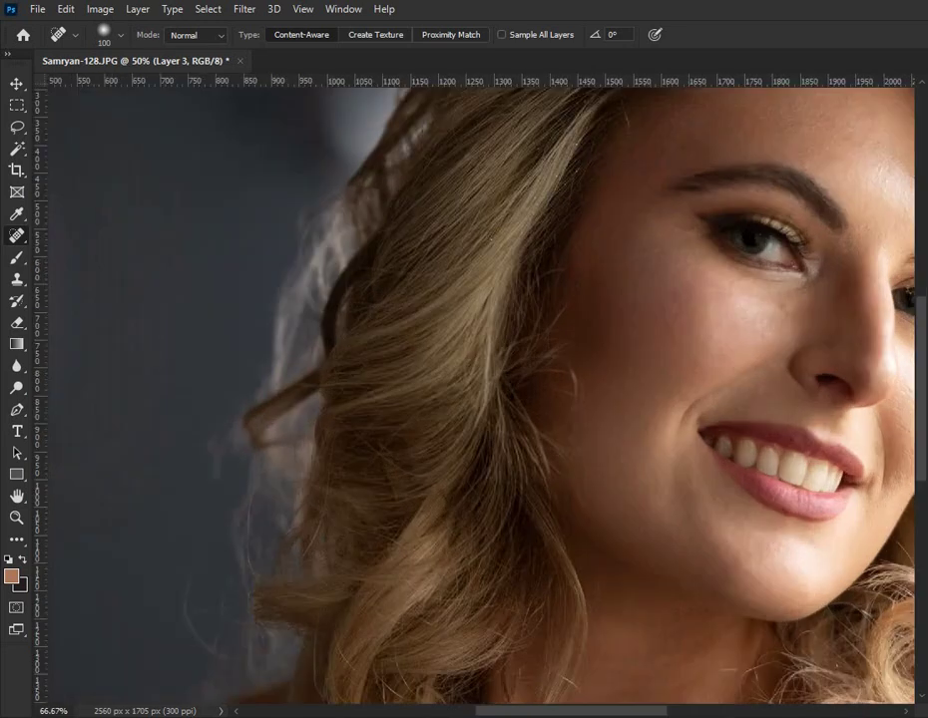
pyautogui.hotkey('ctrl', '+')
pyautogui.hotkey('ctrl', '+')
pyautogui.moveTo(849, 379)
pyautogui.mouseDown()
pyautogui.moveTo(818, 399)
pyautogui.moveTo(513, 391)
pyautogui.mouseUp()
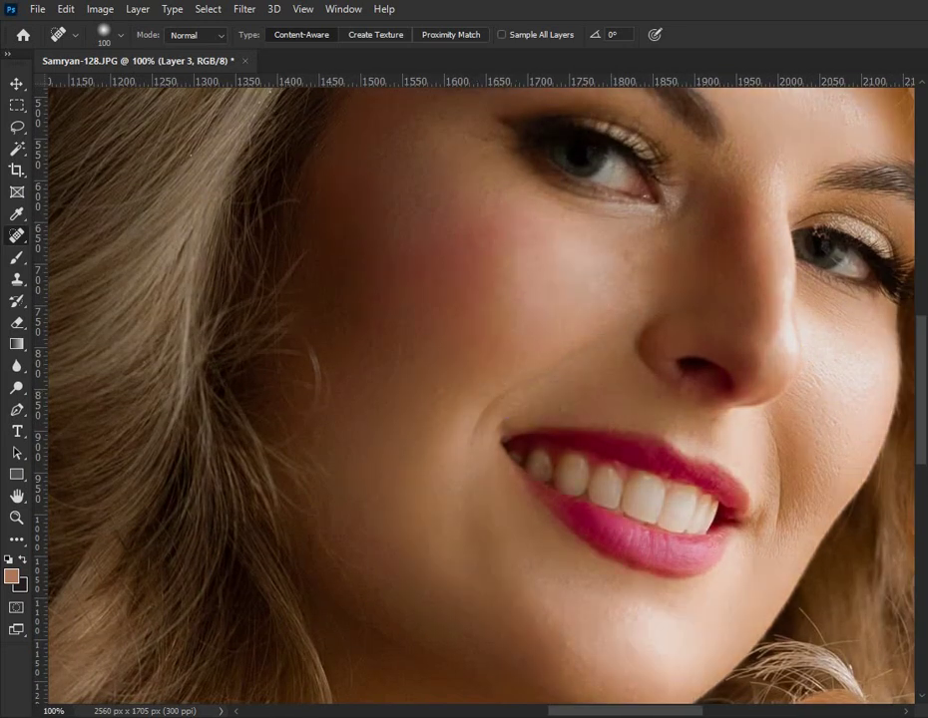
pyautogui.moveTo(743, 337); pyautogui.dragTo(674, 510)
pyautogui.moveTo(773, 395)
pyautogui.mouseDown()
pyautogui.moveTo(771, 483)
pyautogui.moveTo(795, 406)
pyautogui.moveTo(799, 263)
pyautogui.mouseUp()
pyautogui.moveTo(789, 485); pyautogui.dragTo(791, 359)
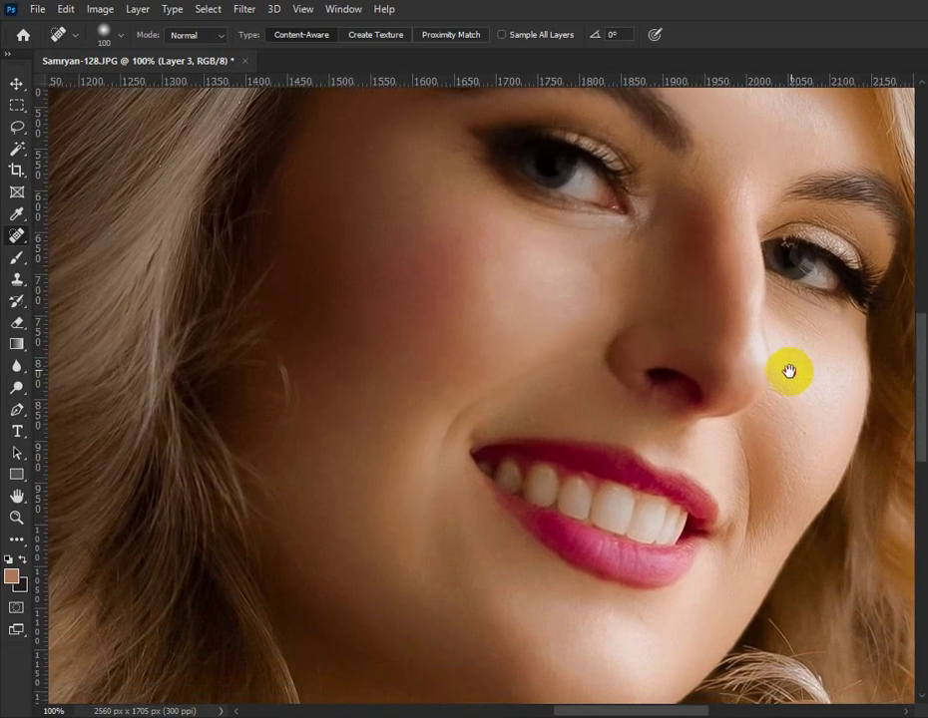
# With the Clone Stamp, clone smooth skin over the nose bridge on Layer 3
pyautogui.click(17, 279)
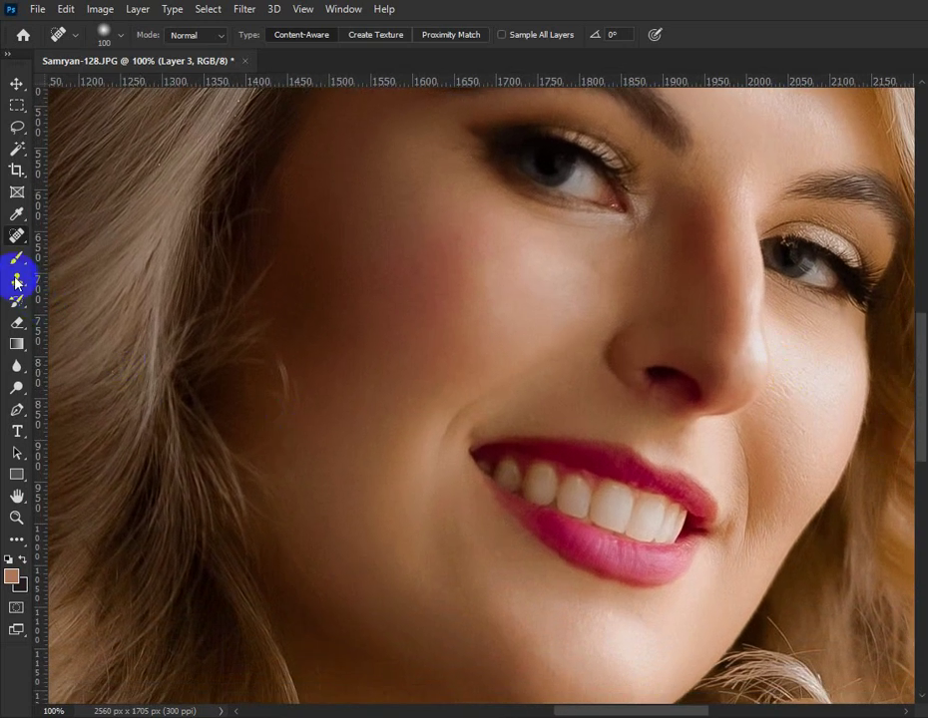
pyautogui.moveTo(720, 253)
pyautogui.mouseDown()
pyautogui.moveTo(759, 289)
pyautogui.moveTo(769, 350)
pyautogui.moveTo(759, 294)
pyautogui.moveTo(764, 338)
pyautogui.moveTo(824, 379)
pyautogui.mouseUp()
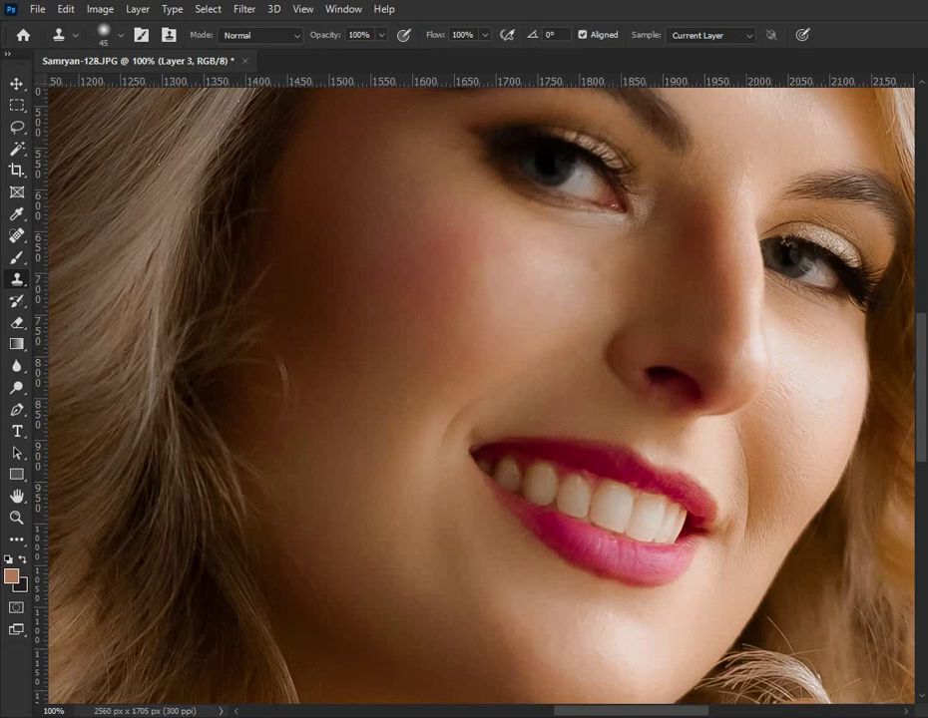
# Zoom out from 100% to 33.3% to show the entire retouched portrait
pyautogui.hotkey('ctrl', '-')
pyautogui.hotkey('ctrl', '-')
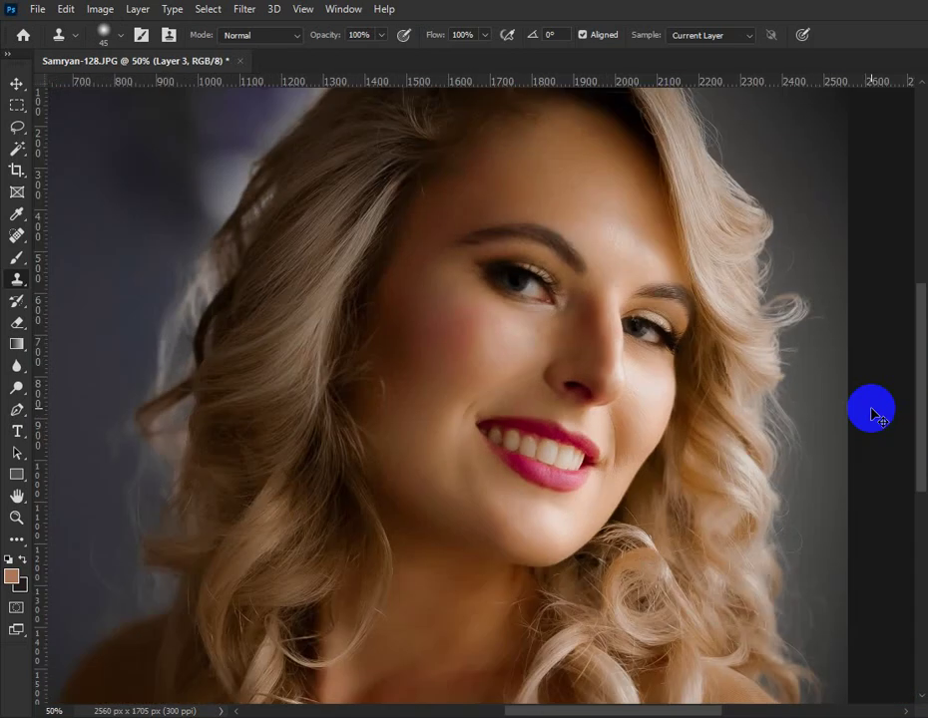
pyautogui.hotkey('ctrl', '-')
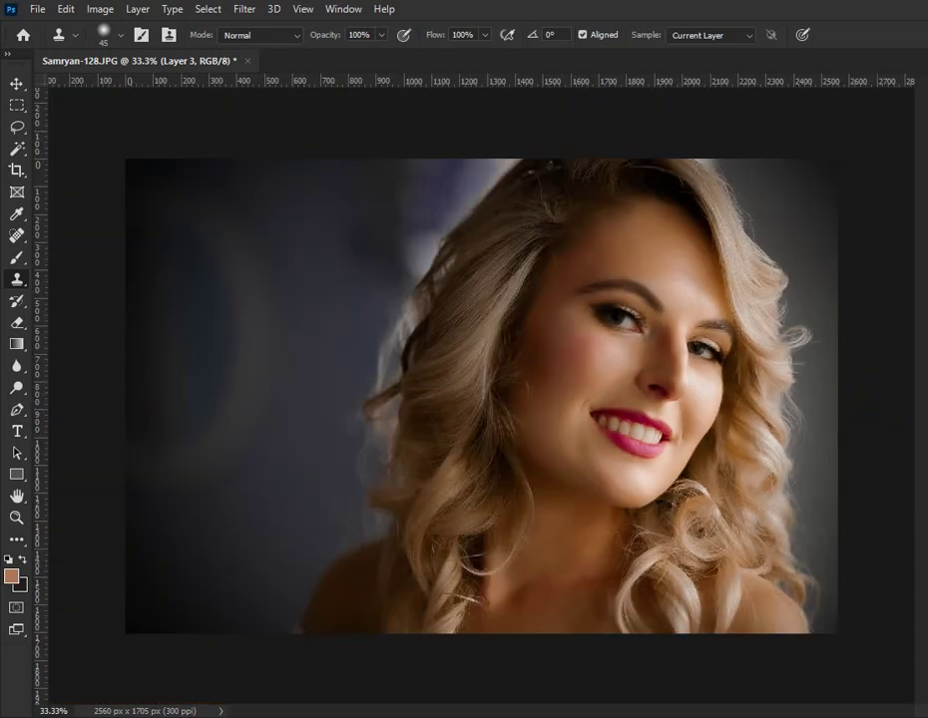